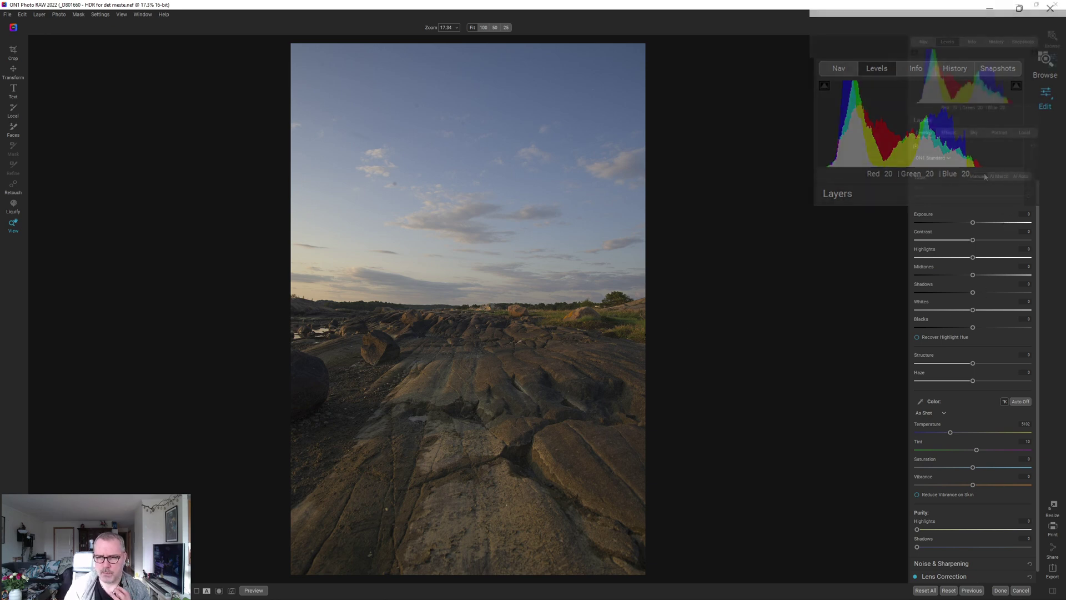
Add a Curves filter to the photo, with its black point at input 13 and white point at input 200, output 255
{"action": "left_click", "coordinate": [950, 132]}
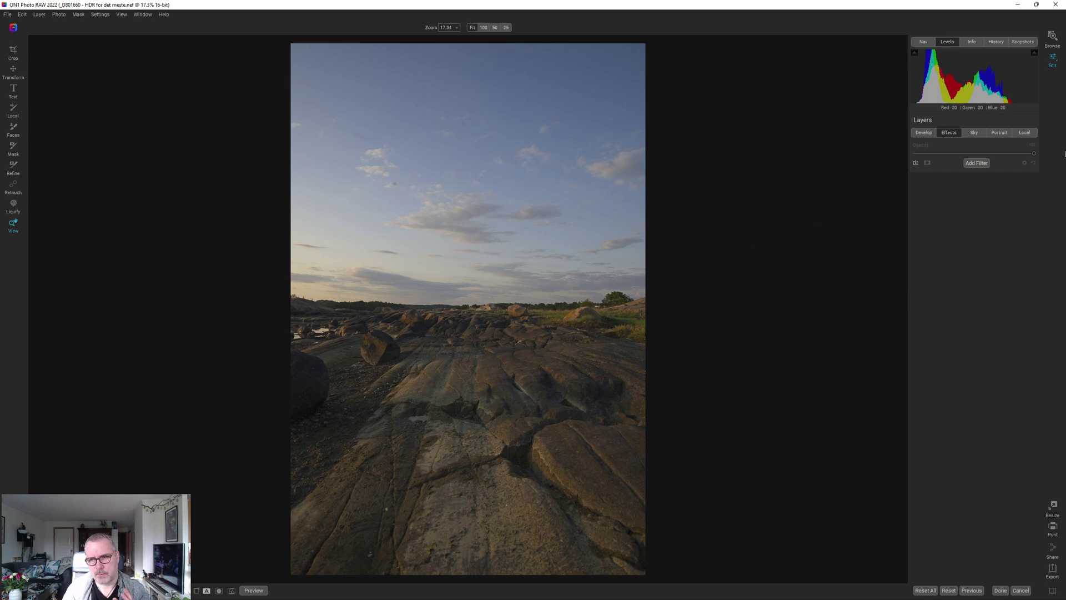
{"action": "left_click", "coordinate": [976, 162]}
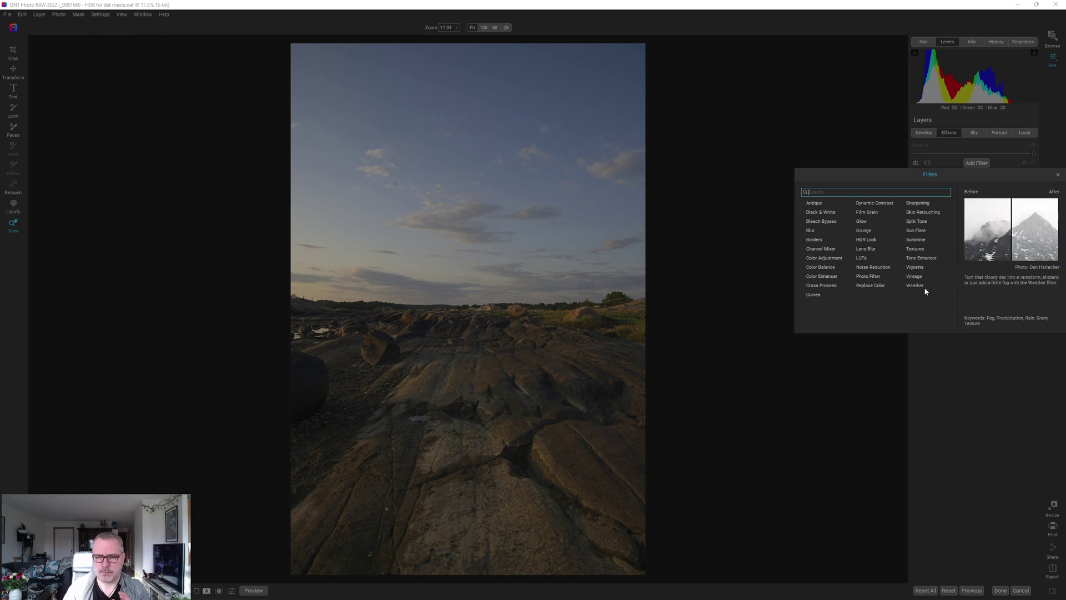
{"action": "left_click", "coordinate": [814, 293]}
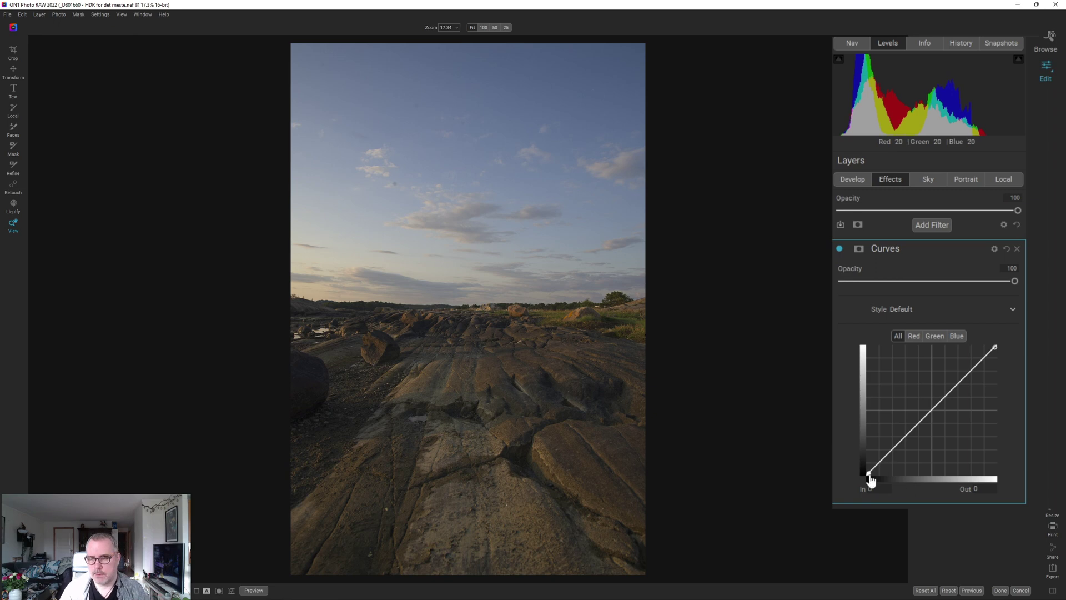
{"action": "left_click_drag", "start_coordinate": [866, 473], "coordinate": [873, 480]}
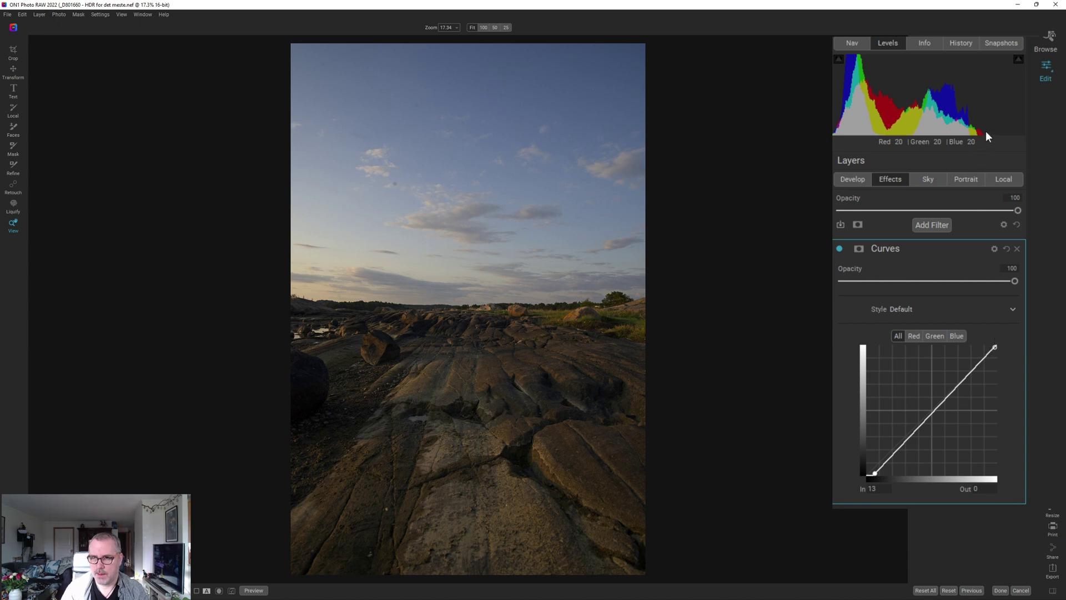
{"action": "left_click_drag", "start_coordinate": [996, 348], "coordinate": [969, 344]}
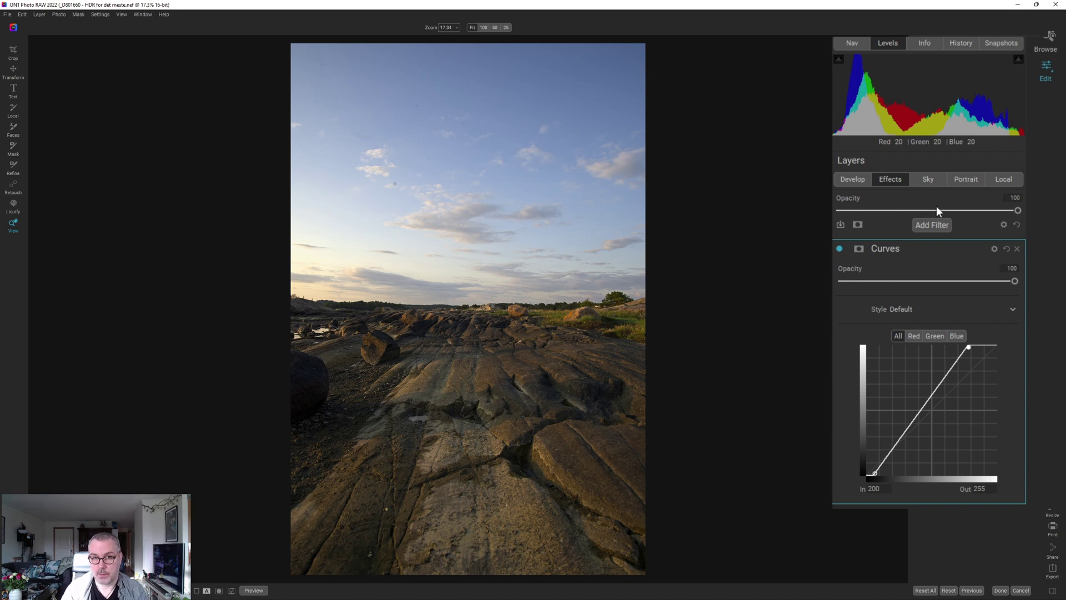
Turn on the clipping overlay, test stronger white points, settle the curve's white point at input 195, output 255, and collapse the filter
{"action": "left_click", "coordinate": [1018, 60]}
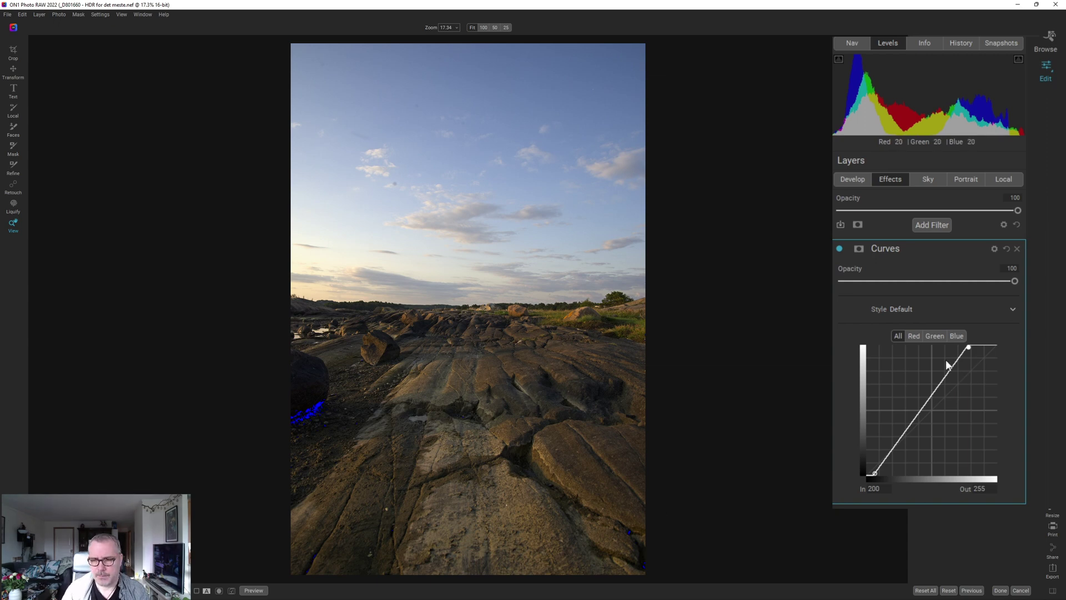
{"action": "left_click_drag", "start_coordinate": [968, 348], "coordinate": [953, 348]}
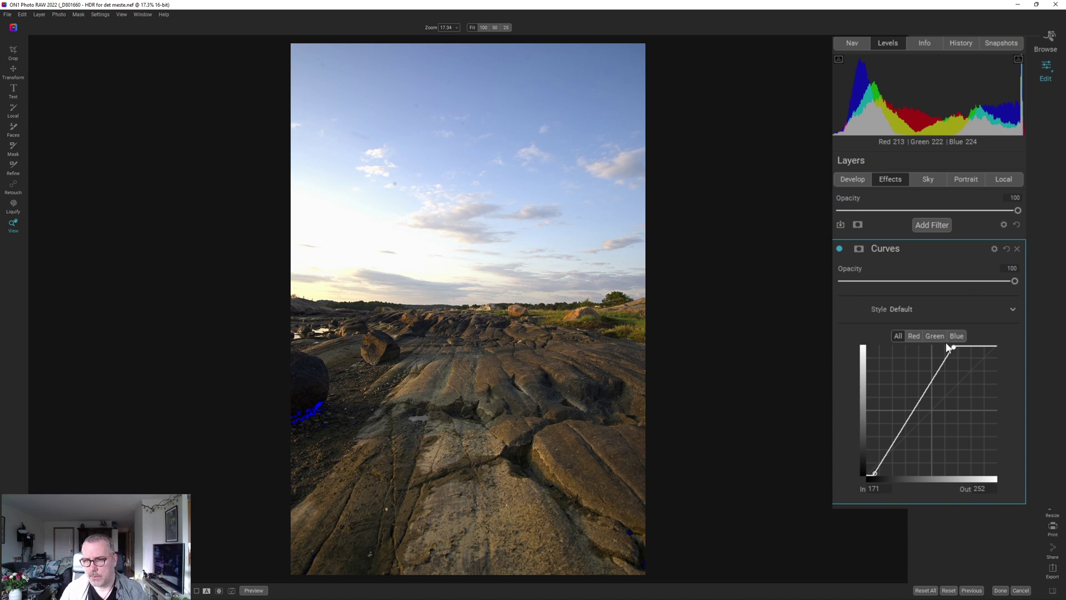
{"action": "left_click_drag", "start_coordinate": [952, 347], "coordinate": [951, 347]}
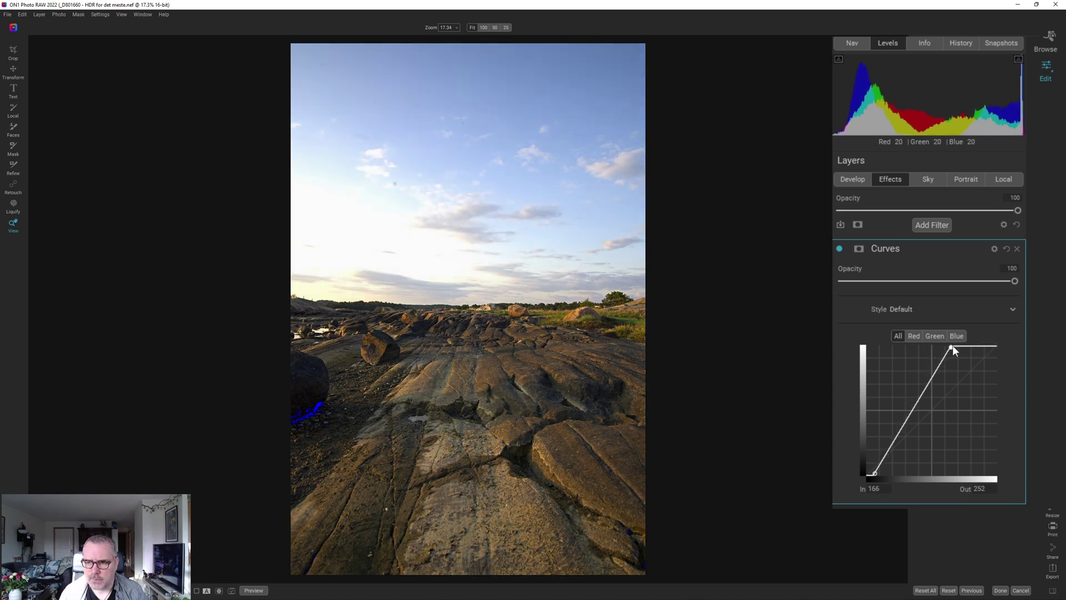
{"action": "left_click_drag", "start_coordinate": [951, 347], "coordinate": [871, 360]}
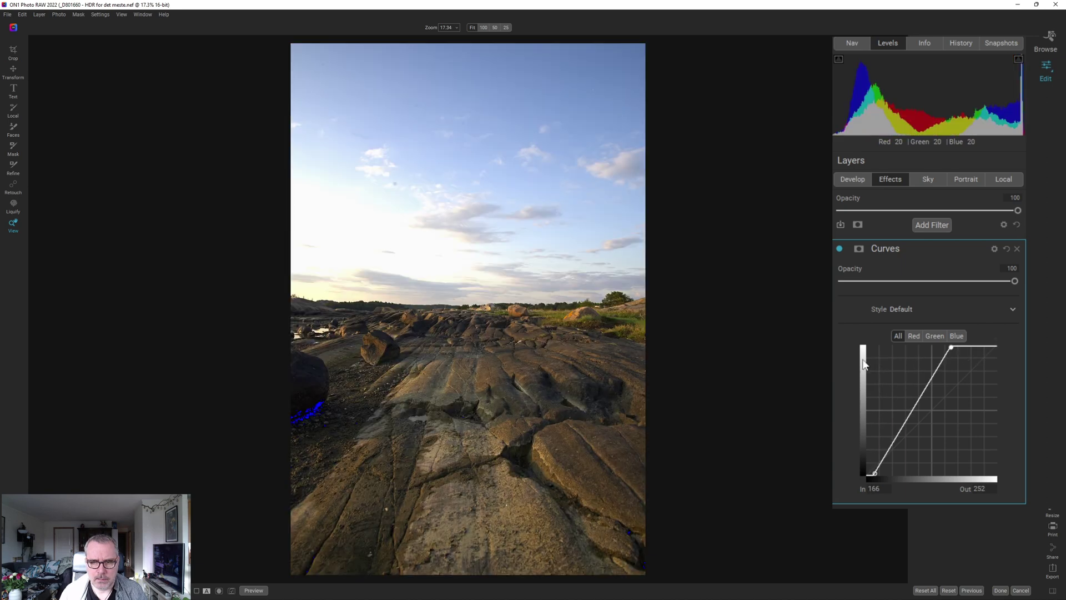
{"action": "left_click_drag", "start_coordinate": [951, 347], "coordinate": [966, 344]}
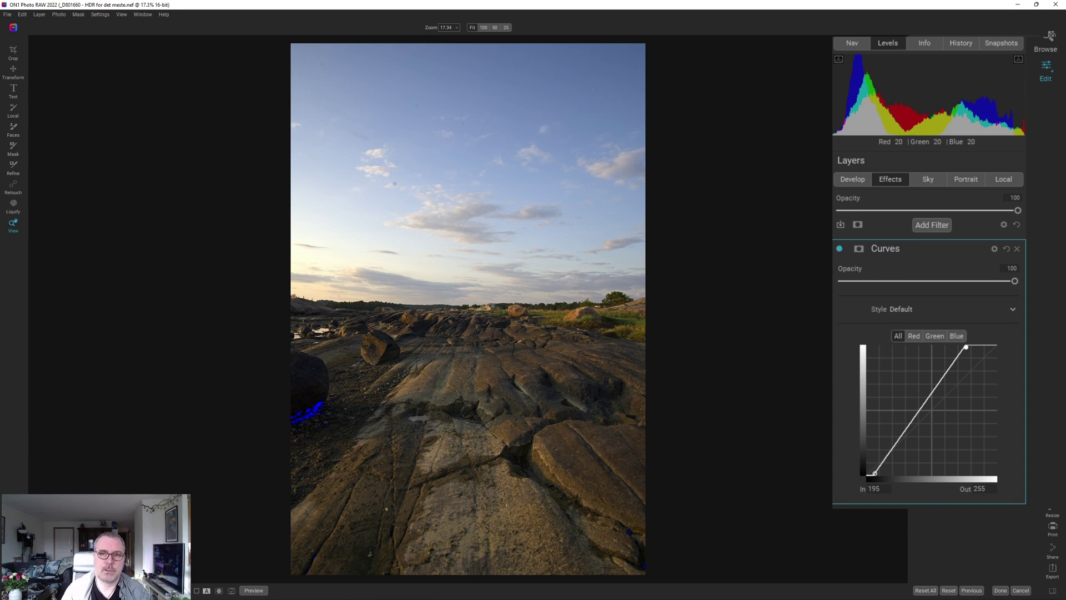
{"action": "left_click_drag", "start_coordinate": [834, 415], "coordinate": [911, 415]}
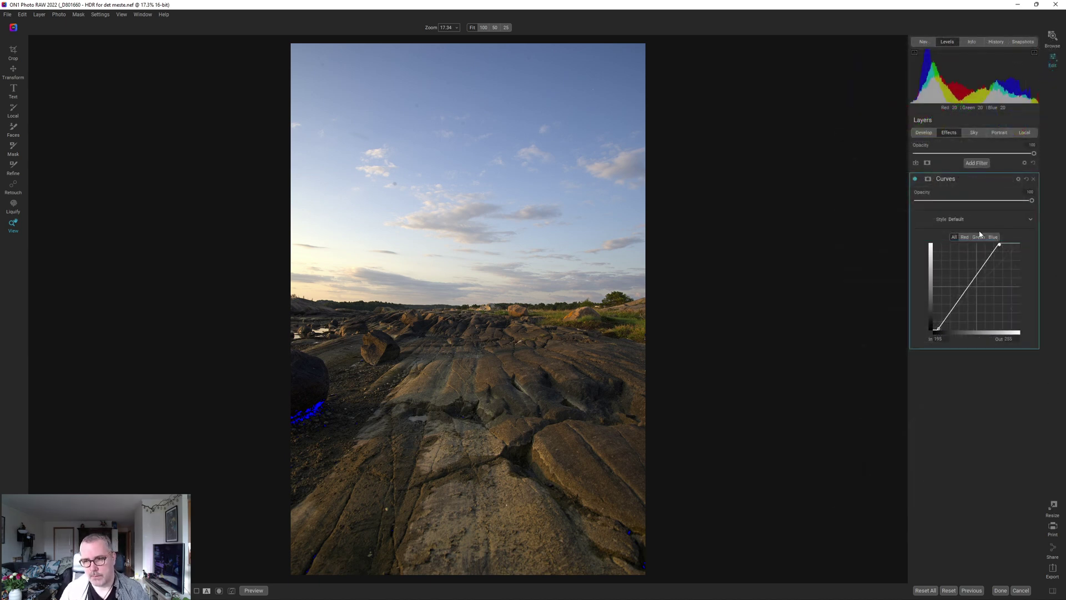
{"action": "left_click", "coordinate": [980, 179]}
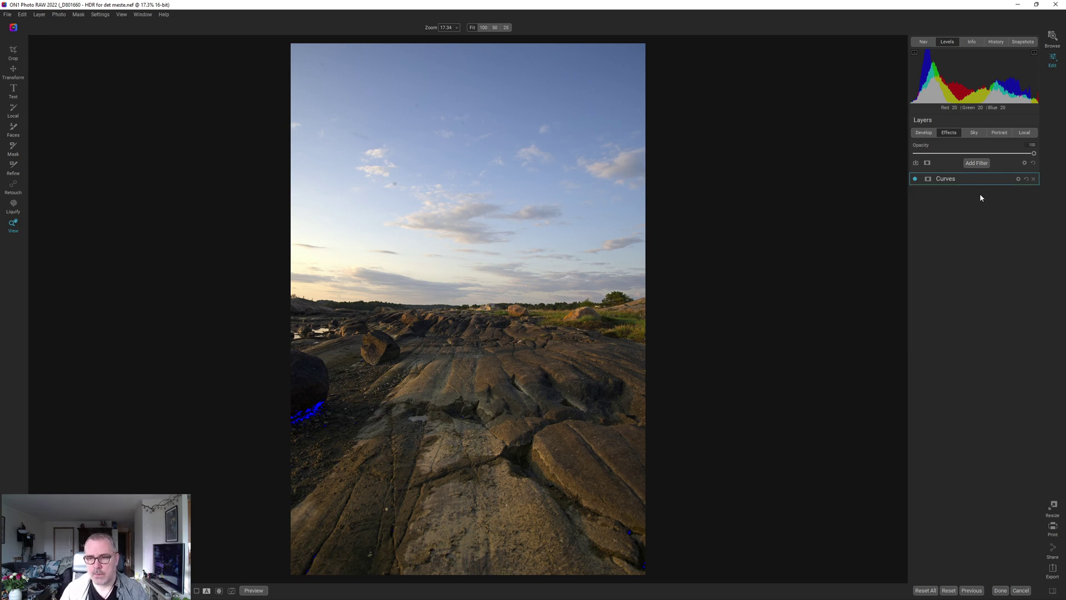
Add a second Curves filter and place highlight, midtone and shadow points along its diagonal at about inputs 206, 128 and 57
{"action": "left_click", "coordinate": [979, 164]}
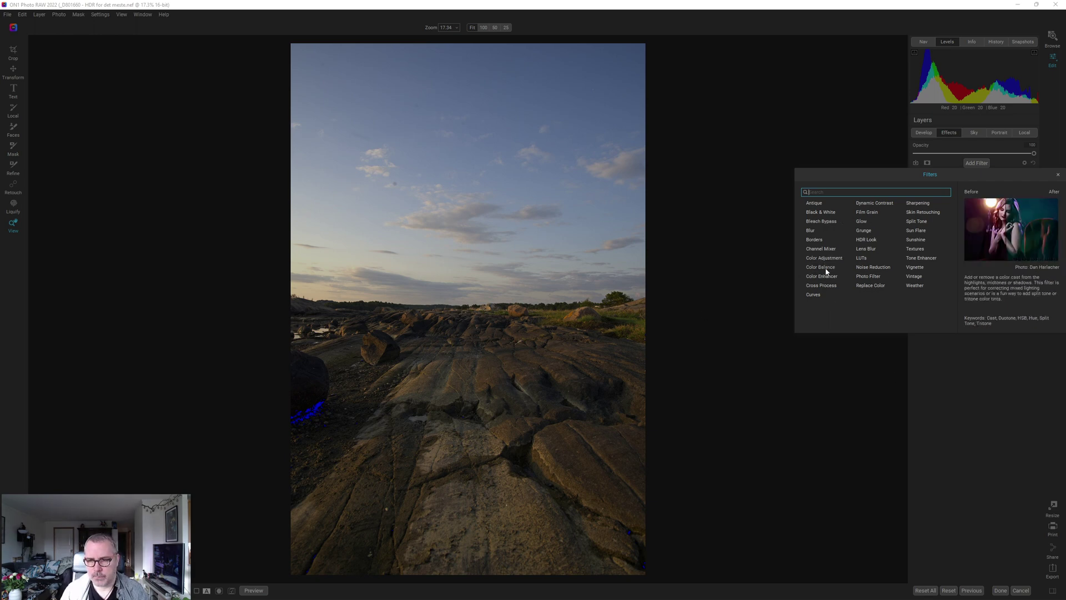
{"action": "left_click", "coordinate": [814, 295]}
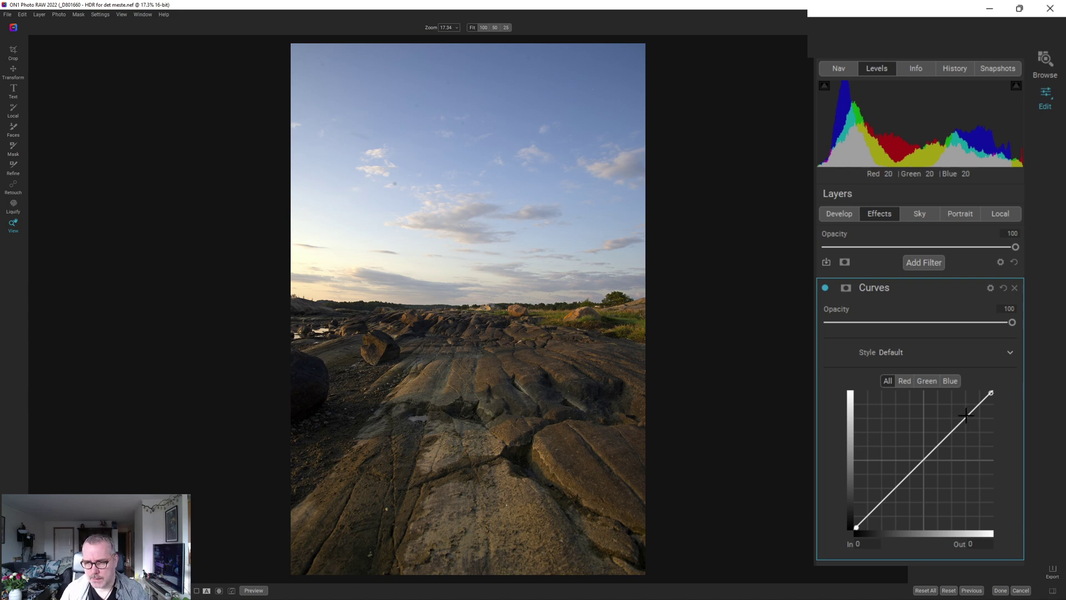
{"action": "left_click", "coordinate": [966, 415]}
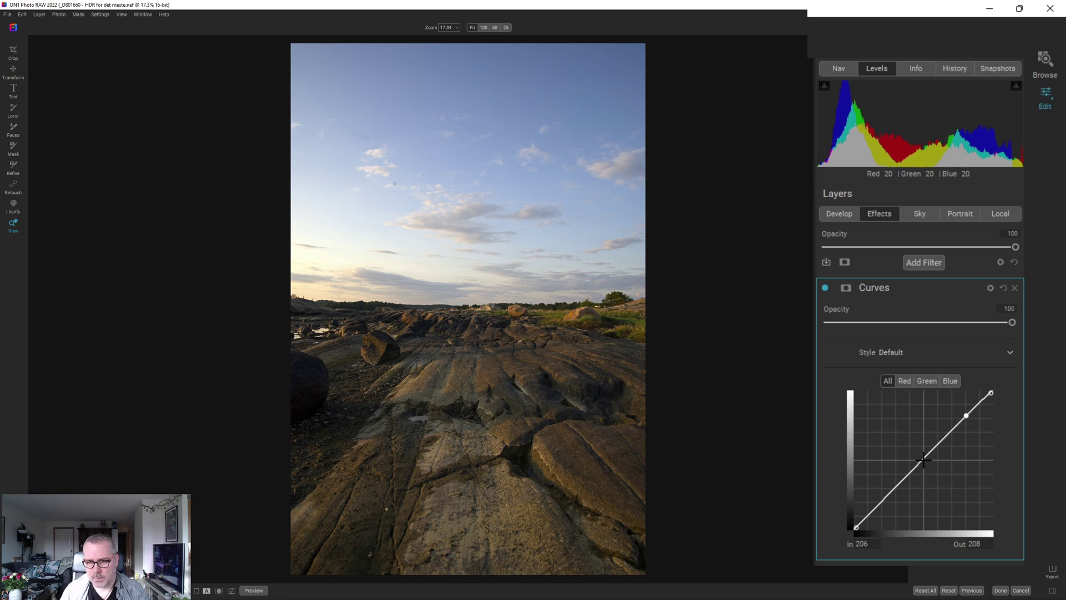
{"action": "left_click", "coordinate": [923, 459]}
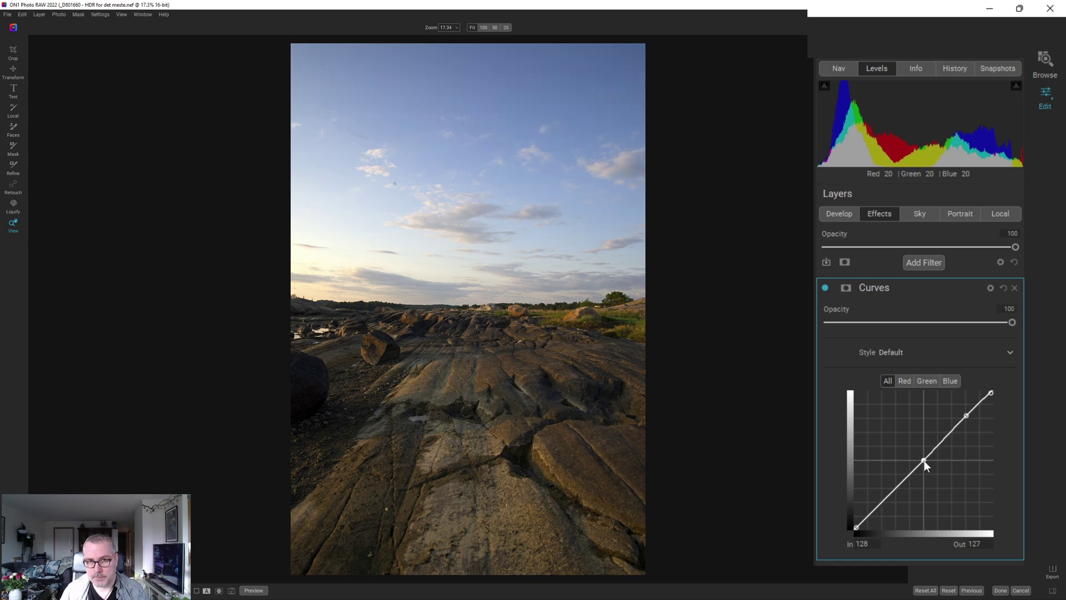
{"action": "left_click", "coordinate": [885, 501]}
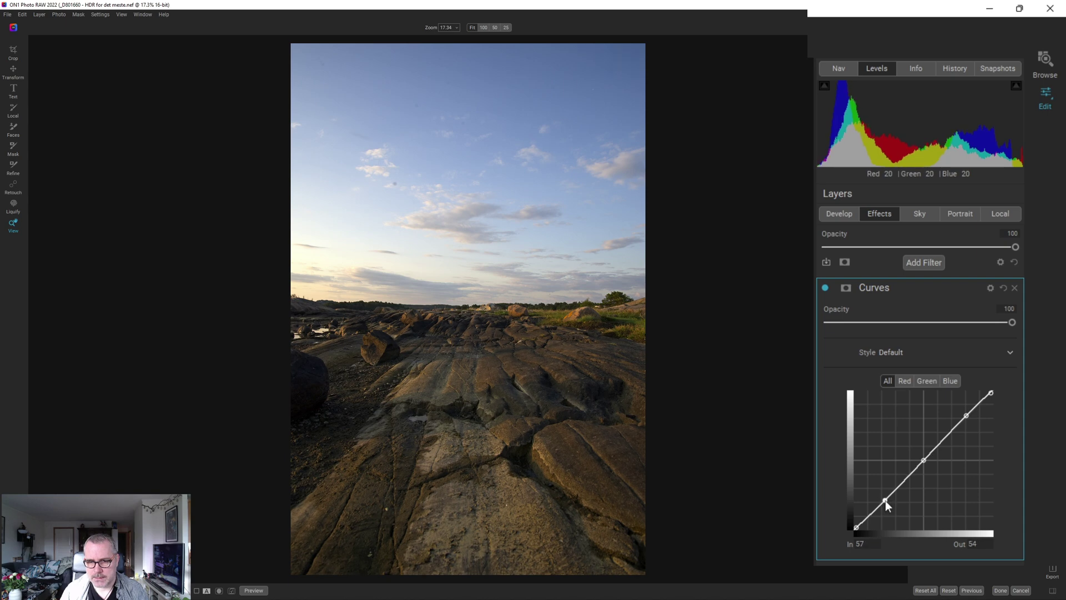
Reshape the second curve: highlight point to 196/196, midtone to input 113, output 141, shadow to input 49, output 50; collapse the filter
{"action": "left_click", "coordinate": [966, 414]}
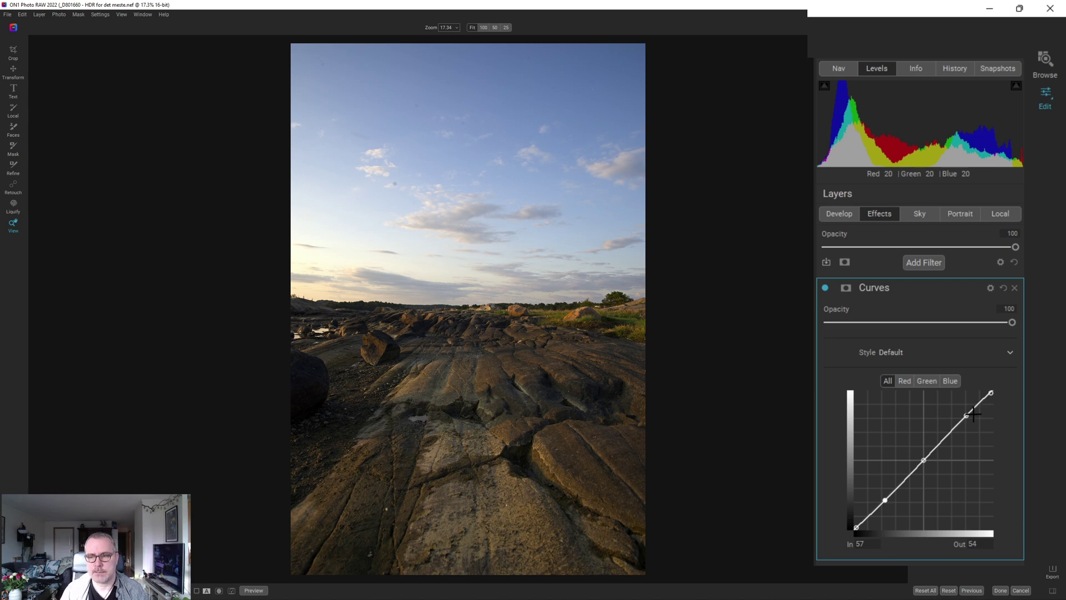
{"action": "left_click_drag", "start_coordinate": [966, 420], "coordinate": [961, 422]}
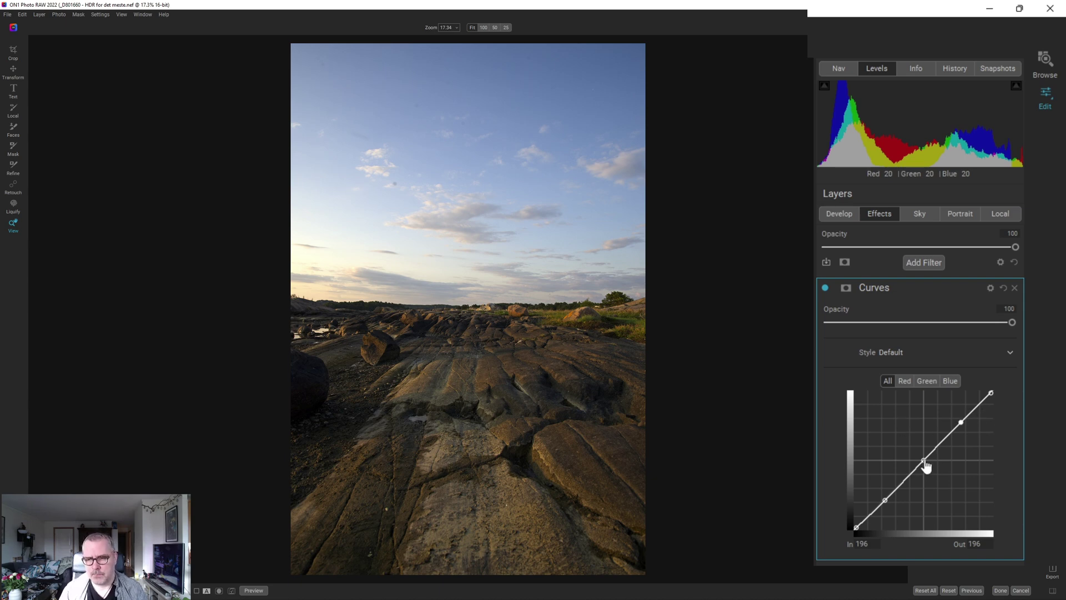
{"action": "left_click_drag", "start_coordinate": [923, 461], "coordinate": [916, 453]}
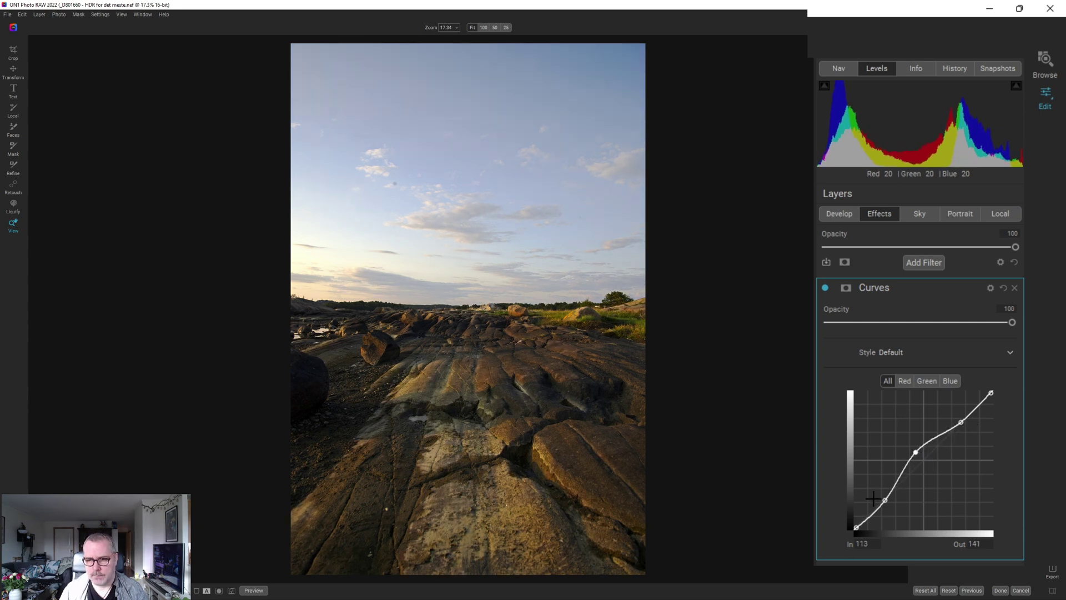
{"action": "left_click_drag", "start_coordinate": [886, 502], "coordinate": [880, 504]}
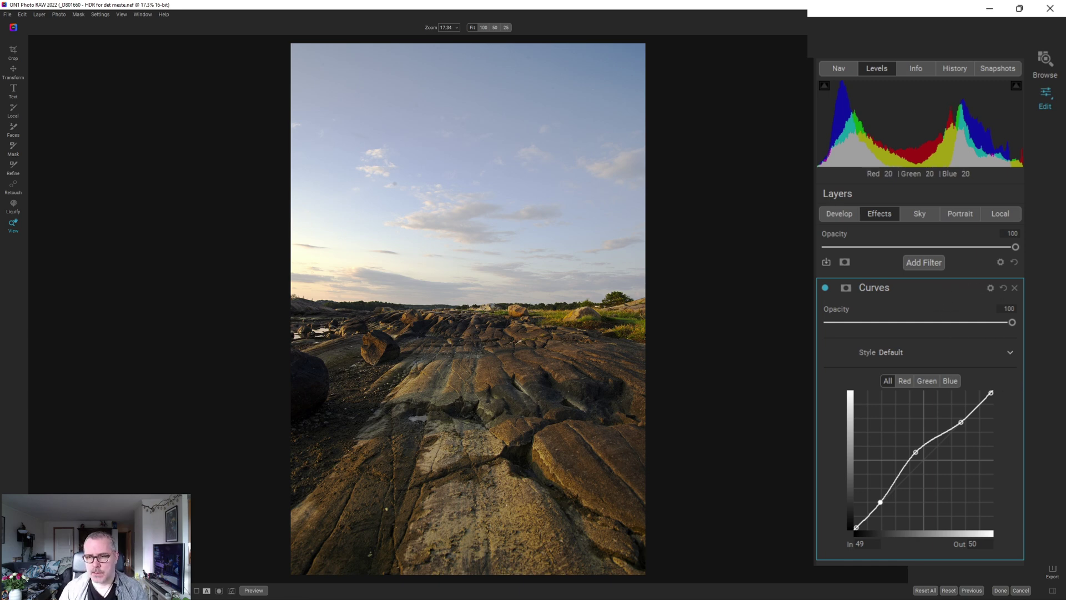
{"action": "left_click", "coordinate": [974, 287]}
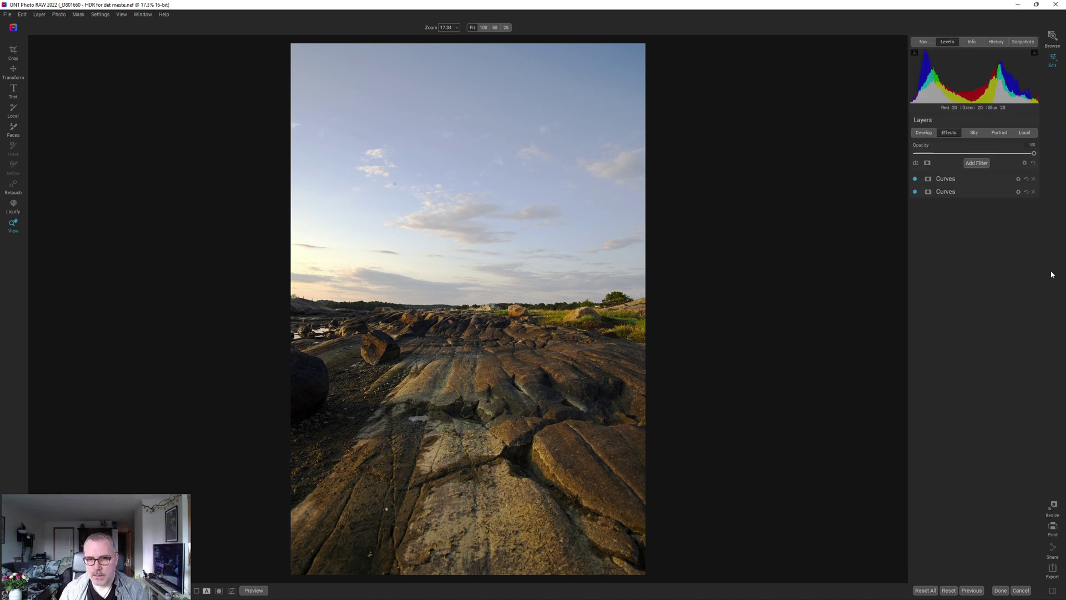
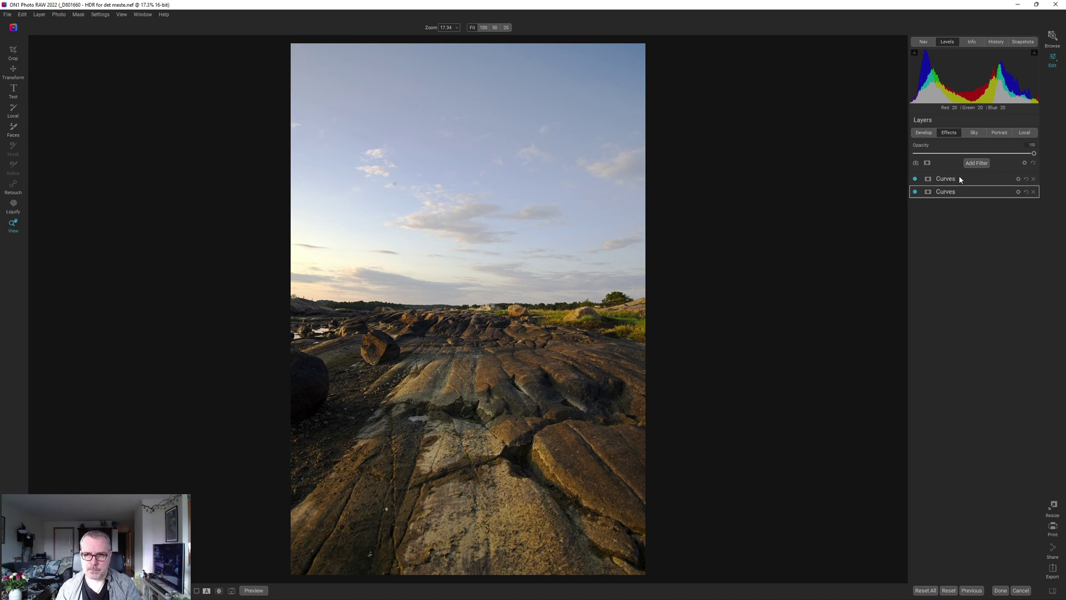
In the Develop tone settings, raise Shadows to 15 and lower Highlights to about -18
{"action": "left_click", "coordinate": [924, 133]}
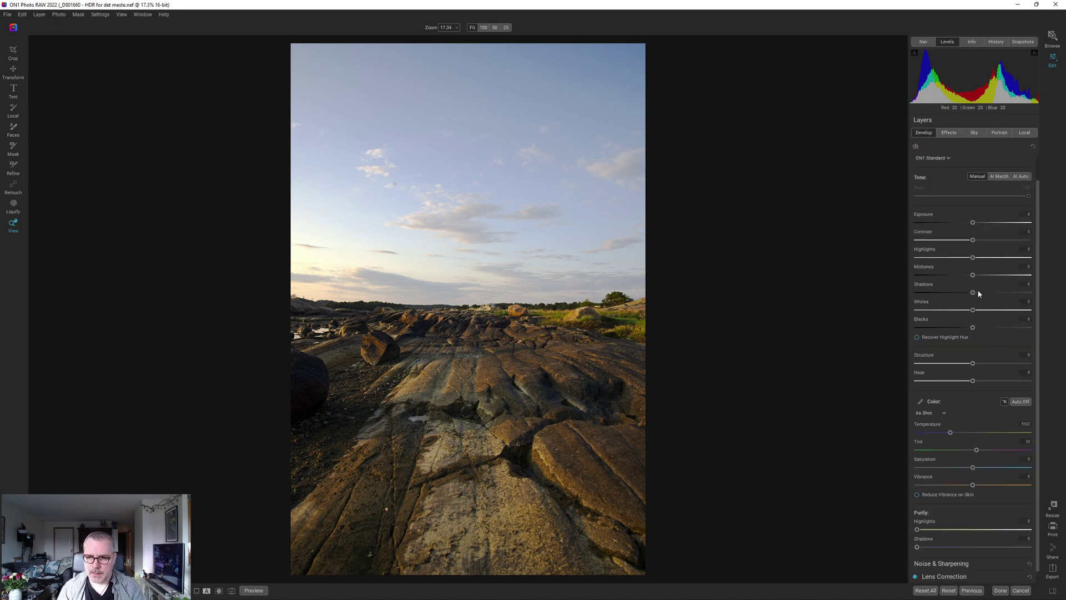
{"action": "left_click_drag", "start_coordinate": [972, 294], "coordinate": [981, 294]}
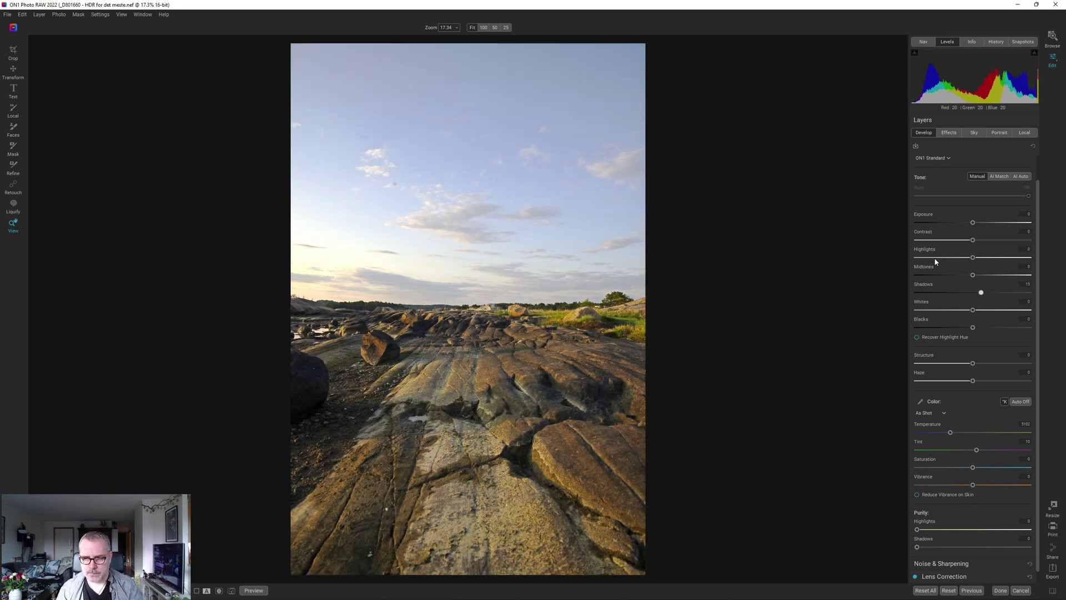
{"action": "left_click_drag", "start_coordinate": [972, 258], "coordinate": [963, 259]}
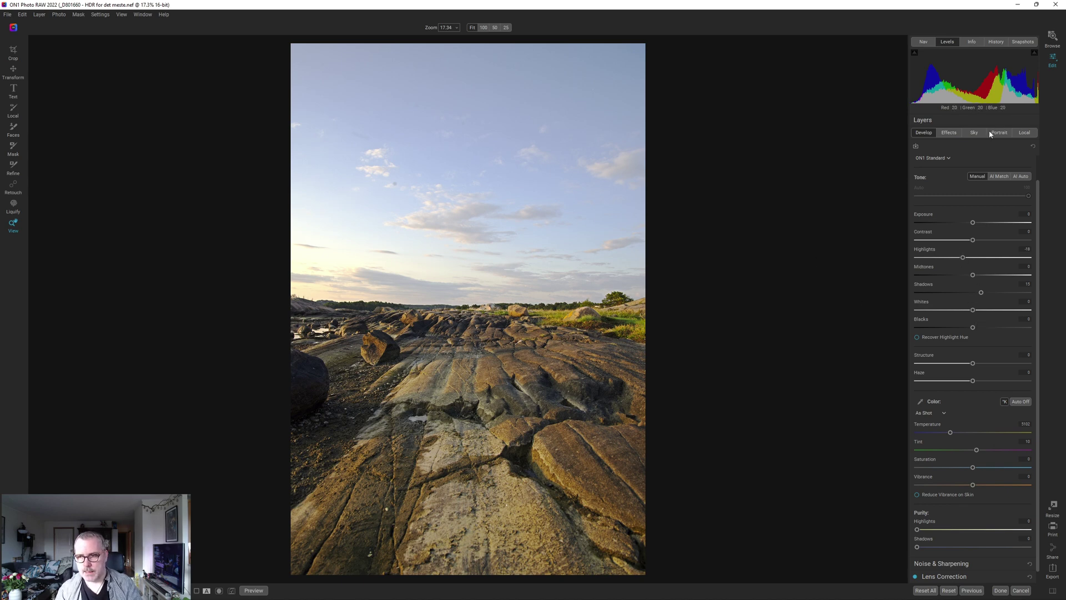
Turn on the clipping overlay and set Whites to 2, Shadows to 25 and Highlights to about -97
{"action": "left_click", "coordinate": [1034, 52]}
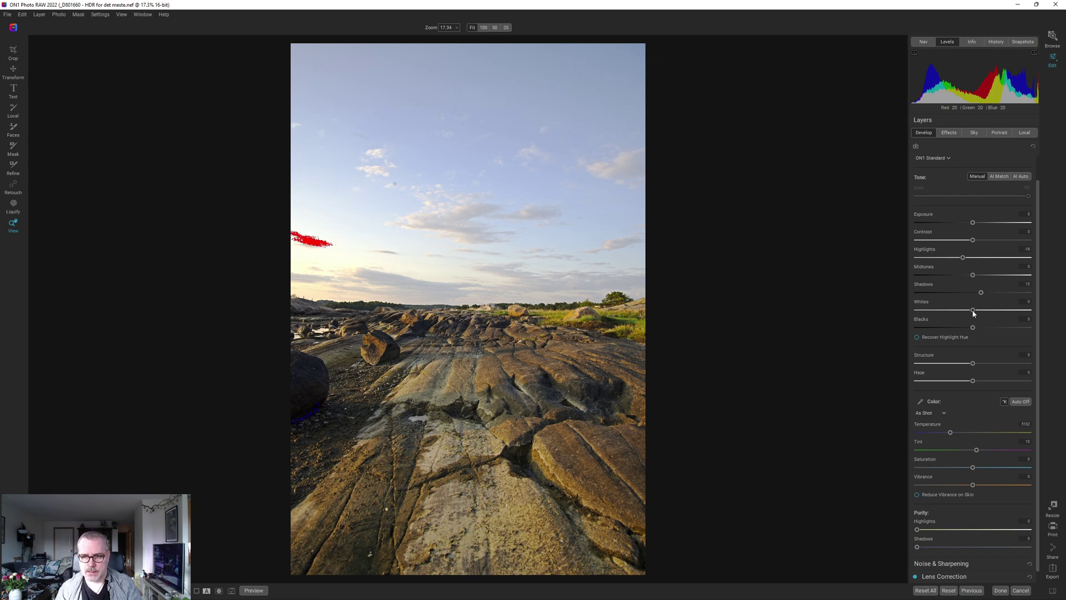
{"action": "left_click_drag", "start_coordinate": [973, 313], "coordinate": [974, 311]}
{"action": "left_click_drag", "start_coordinate": [961, 257], "coordinate": [929, 268]}
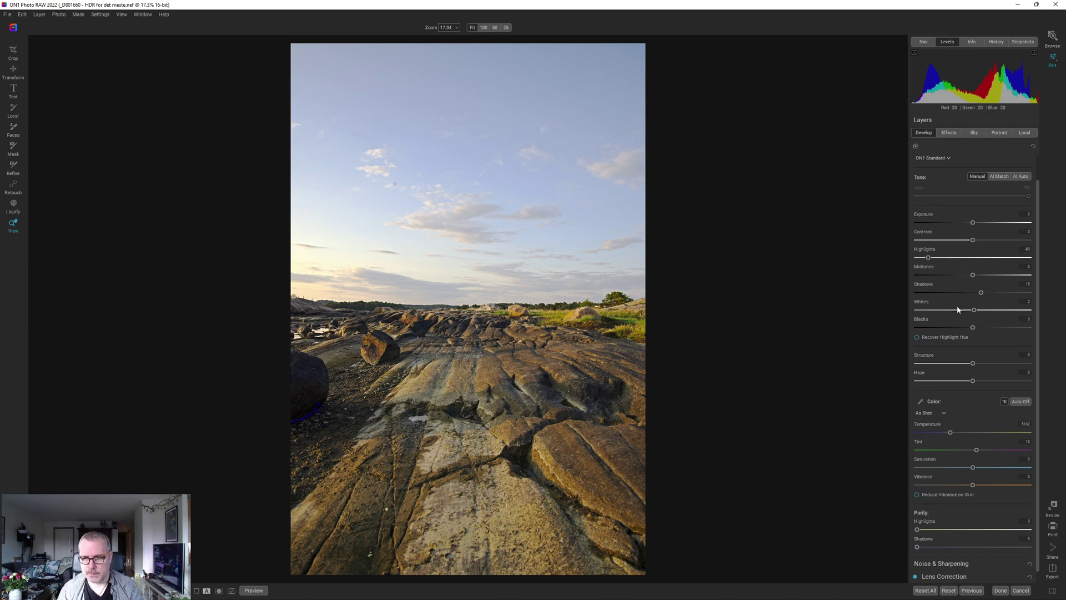
{"action": "left_click", "coordinate": [983, 294]}
{"action": "left_click_drag", "start_coordinate": [984, 295], "coordinate": [986, 292]}
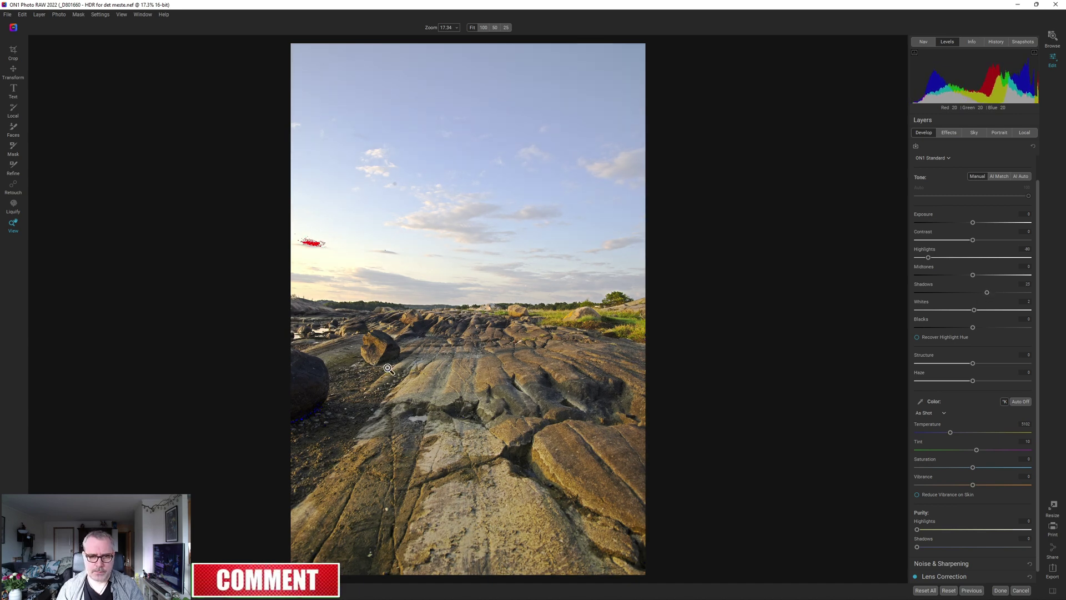
{"action": "left_click", "coordinate": [919, 257]}
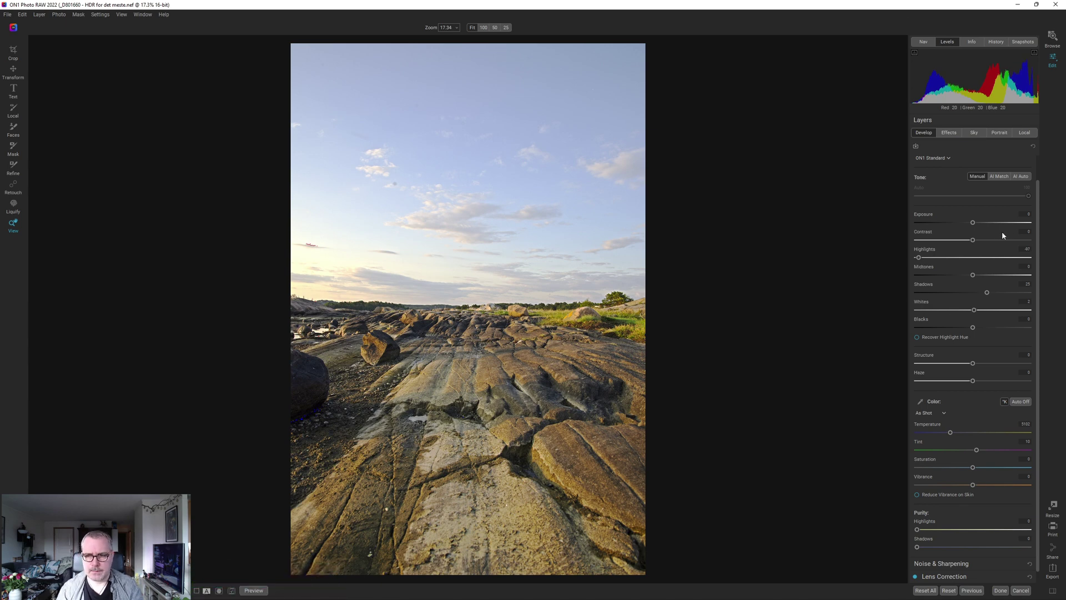
Set Contrast to about 18, Midtones to -25, Shadows to 34 and Whites to -4
{"action": "left_click_drag", "start_coordinate": [974, 243], "coordinate": [983, 243]}
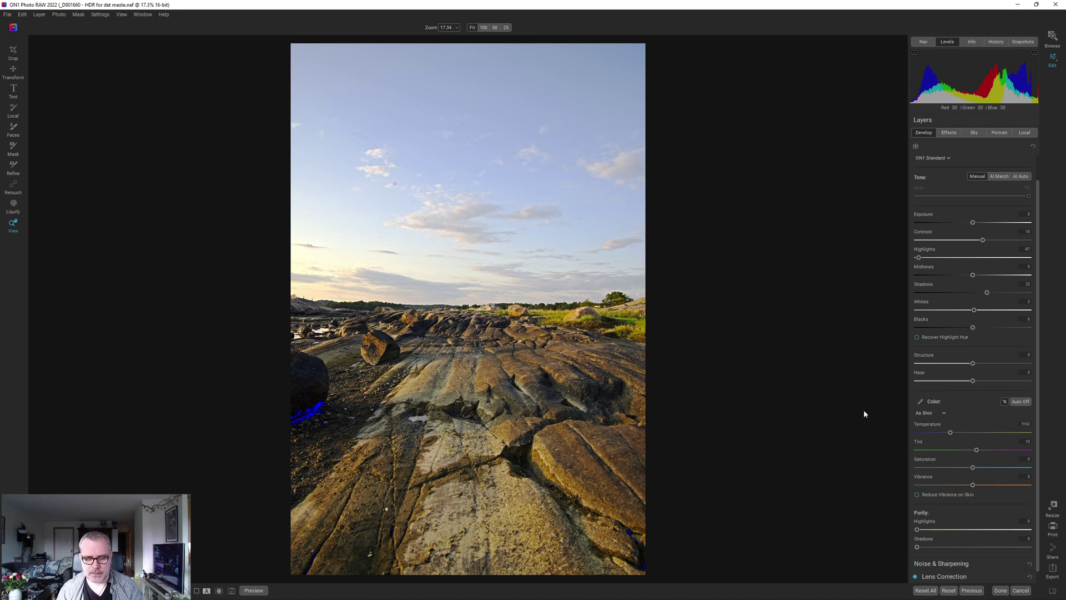
{"action": "left_click", "coordinate": [987, 293]}
{"action": "left_click_drag", "start_coordinate": [974, 277], "coordinate": [990, 297]}
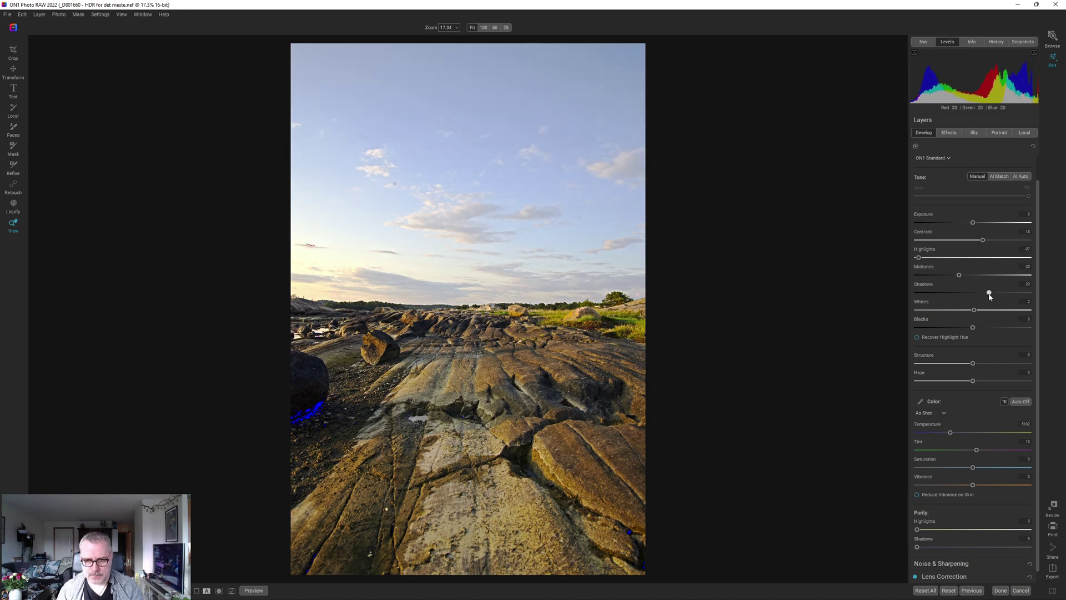
{"action": "double_click", "coordinate": [917, 304]}
{"action": "left_click_drag", "start_coordinate": [972, 311], "coordinate": [990, 299]}
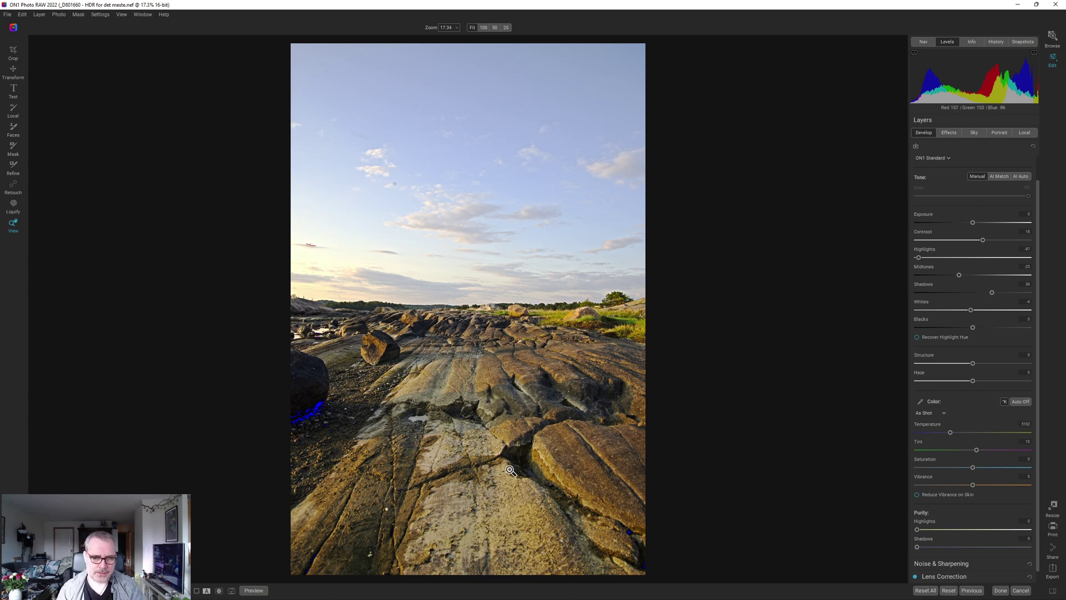
Try the automatic white balance and switch back to As Shot
{"action": "left_click", "coordinate": [1019, 402]}
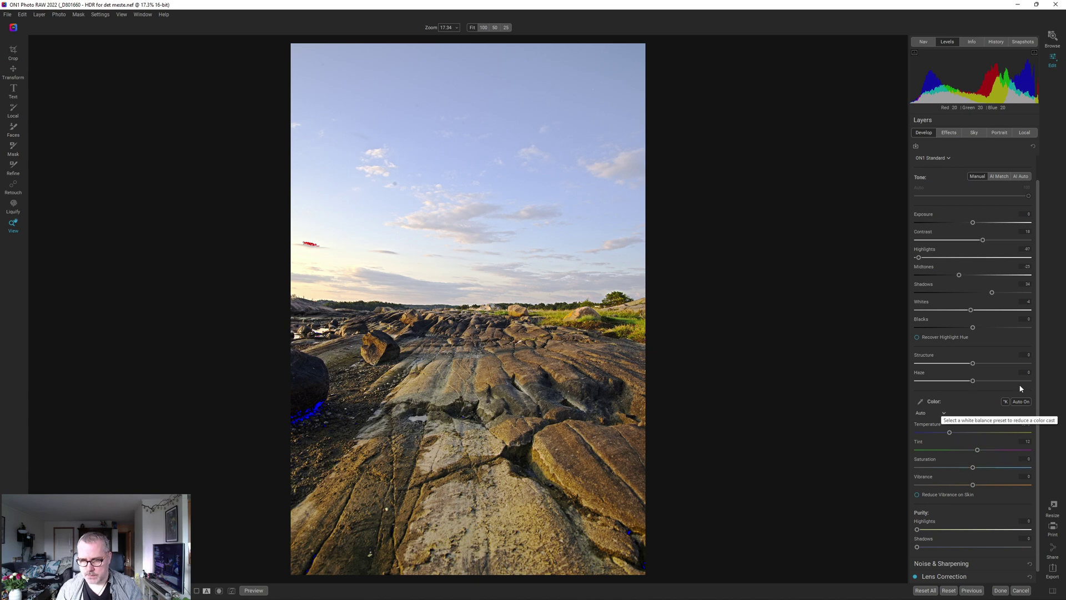
{"action": "left_click", "coordinate": [1025, 402]}
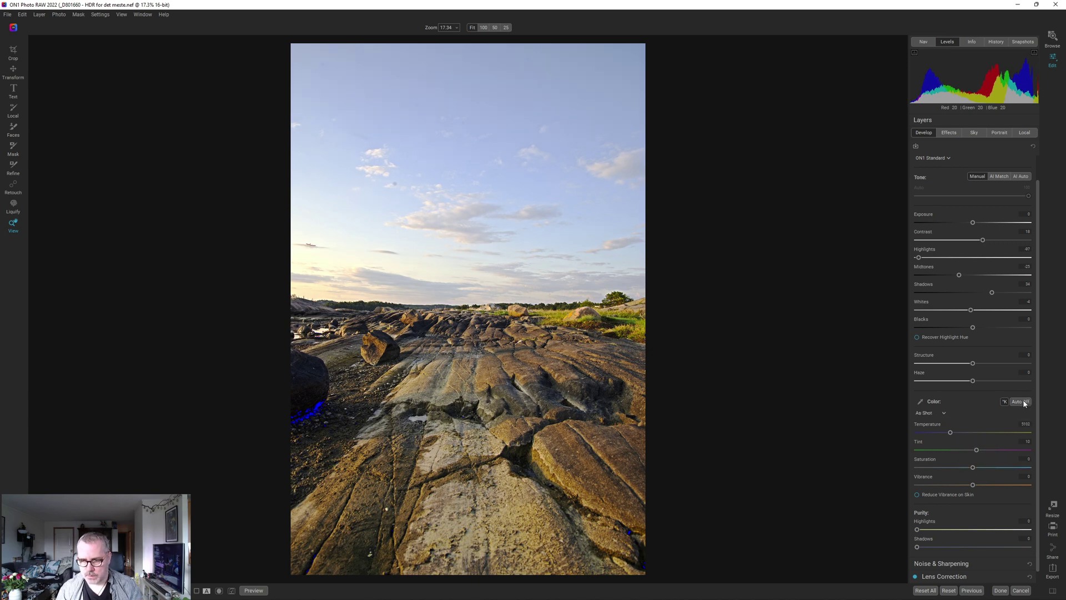
Turn on the automatic white balance and raise Vibrance to about 28 in the Develop color settings
{"action": "left_click", "coordinate": [1025, 402]}
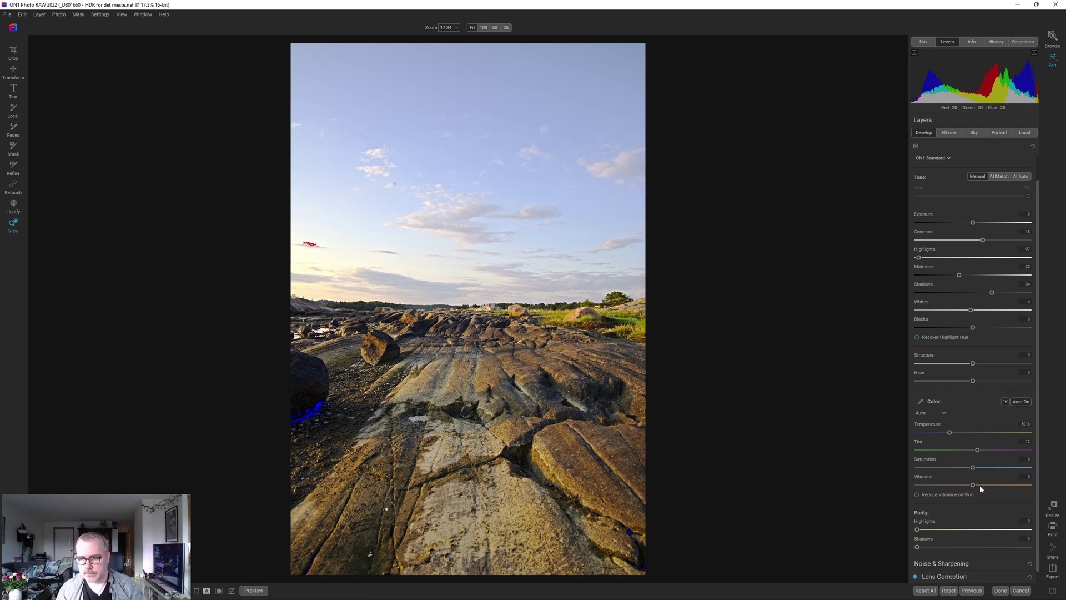
{"action": "left_click_drag", "start_coordinate": [973, 485], "coordinate": [989, 485]}
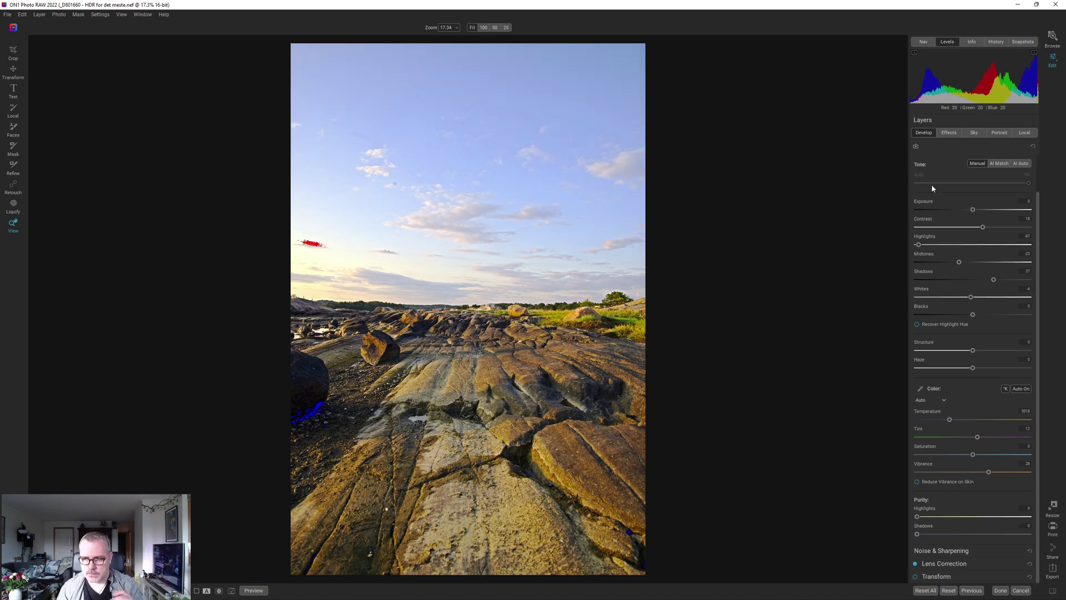
Add a Dynamic Contrast filter, compare the photo with and without it, and lower its opacity to about 73
{"action": "left_click", "coordinate": [951, 134]}
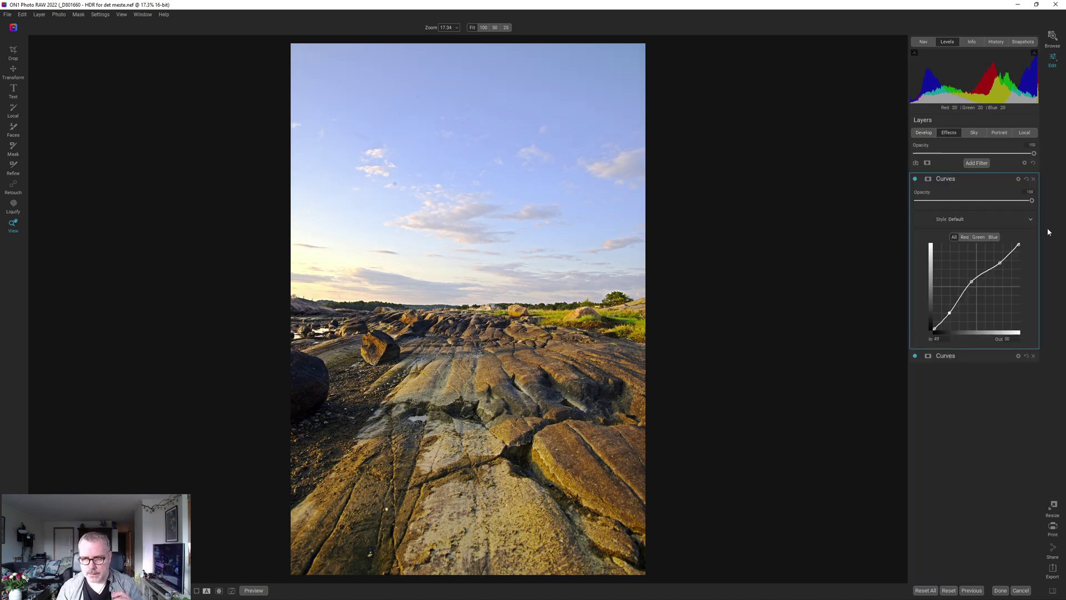
{"action": "left_click", "coordinate": [976, 163]}
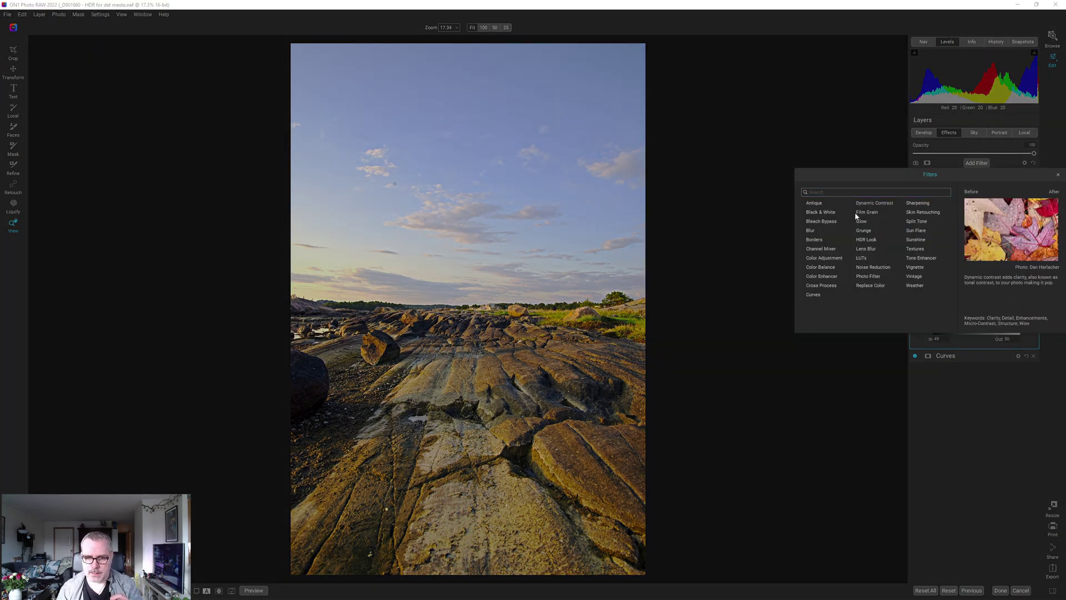
{"action": "left_click", "coordinate": [871, 203]}
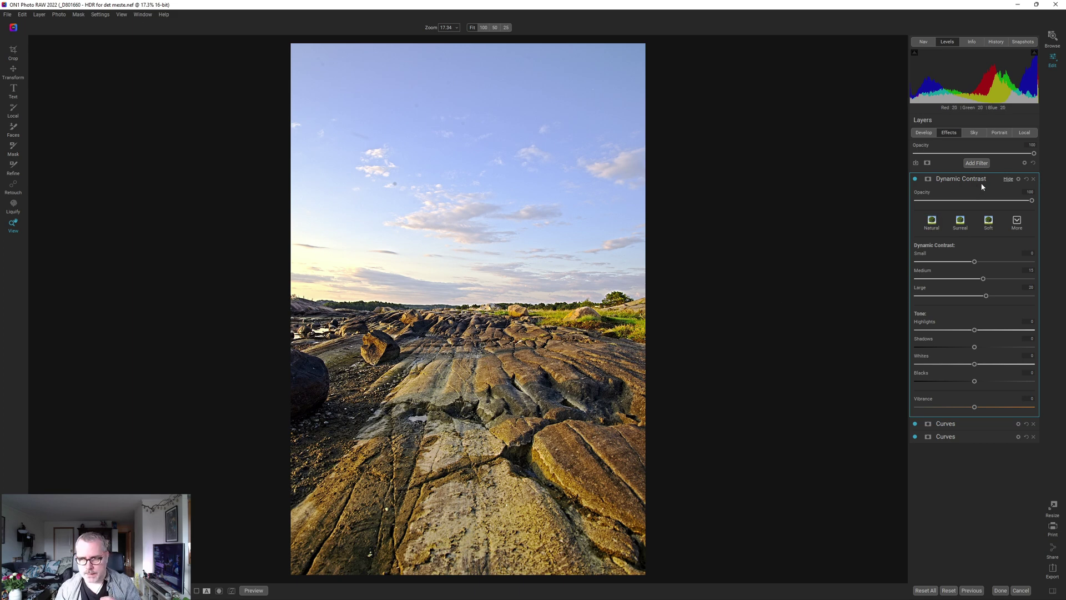
{"action": "left_click", "coordinate": [915, 179]}
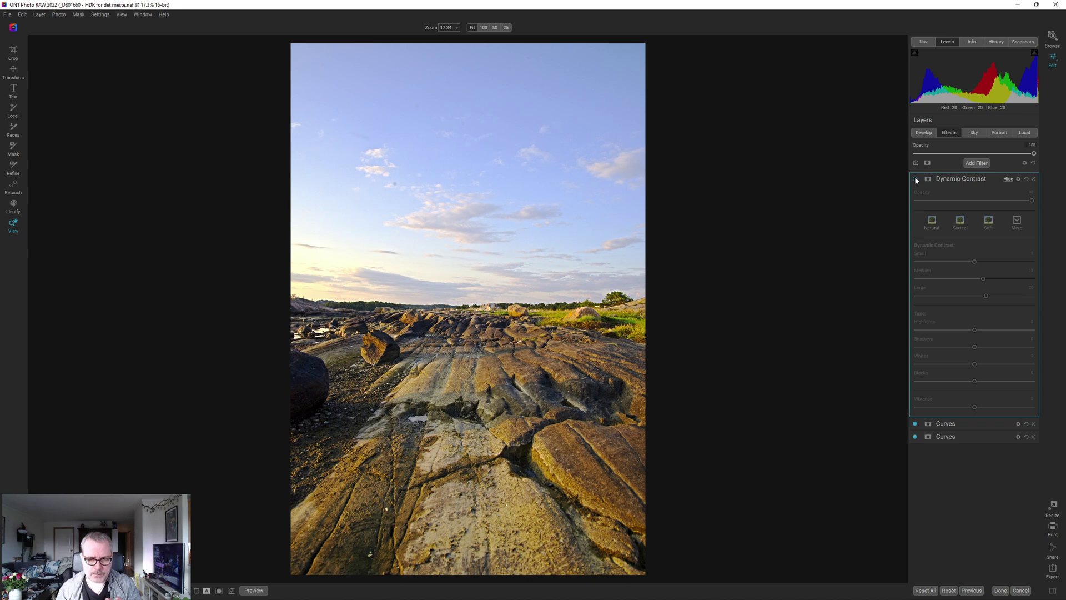
{"action": "left_click", "coordinate": [915, 178]}
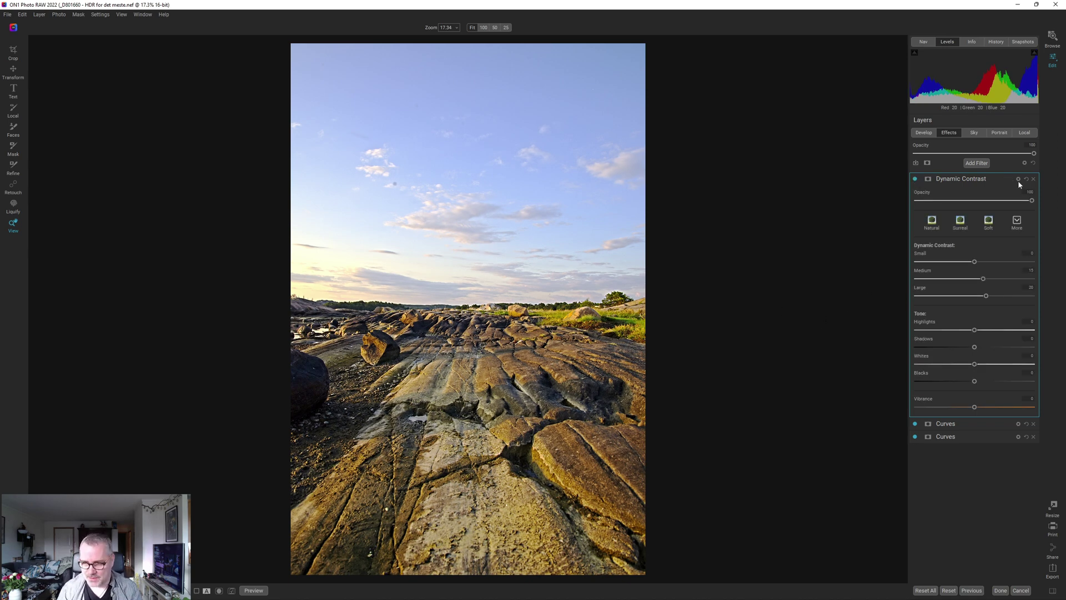
{"action": "left_click", "coordinate": [1000, 200]}
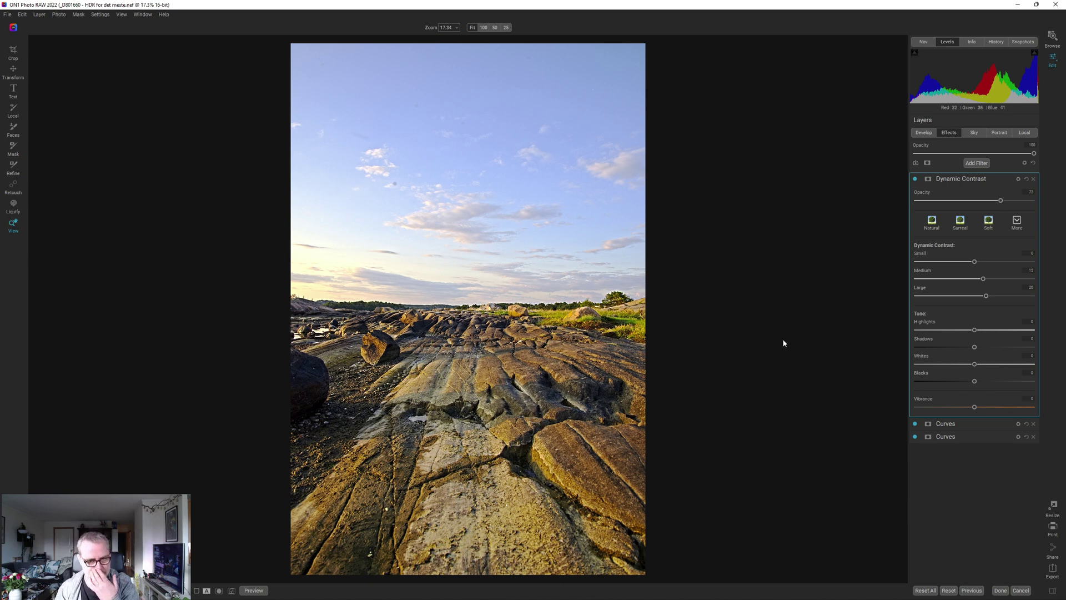
Try a Photo Filter with the orange warming preset at about 24 opacity, compare it on and off, and delete it
{"action": "left_click", "coordinate": [976, 163]}
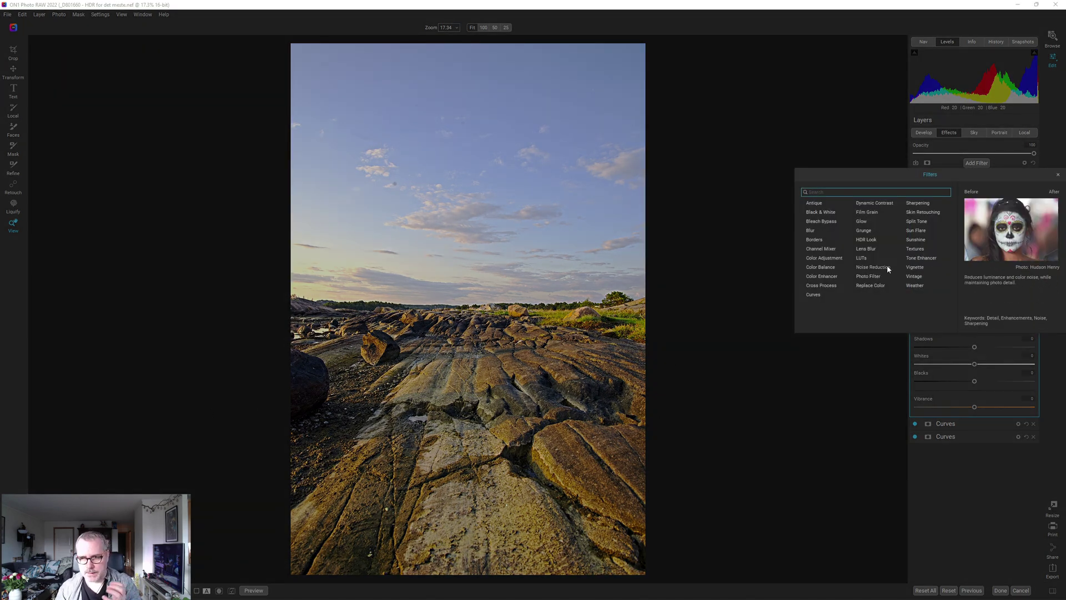
{"action": "left_click", "coordinate": [871, 276]}
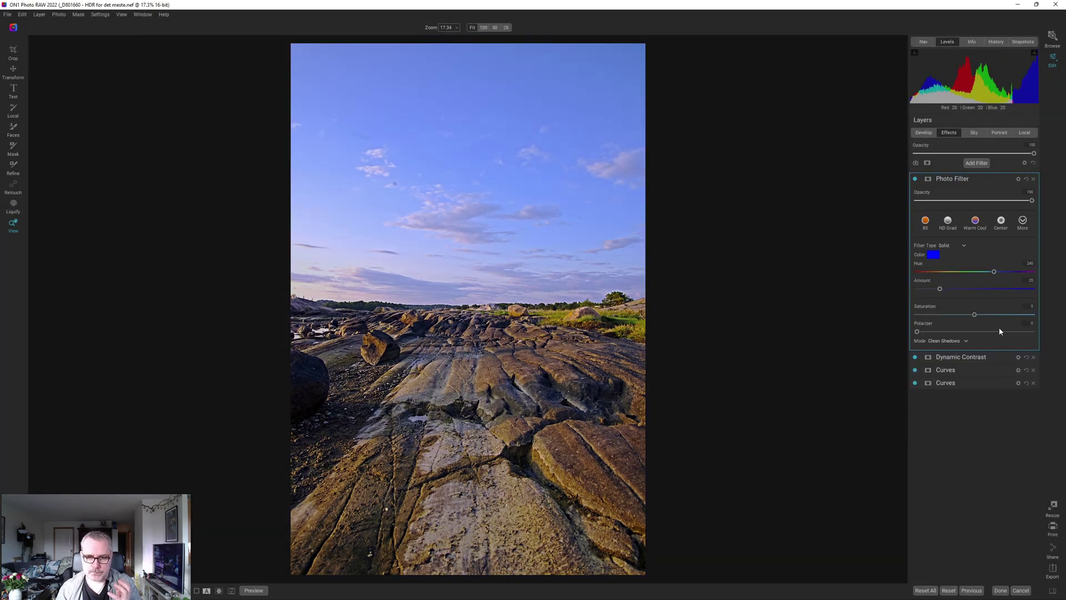
{"action": "left_click", "coordinate": [927, 224]}
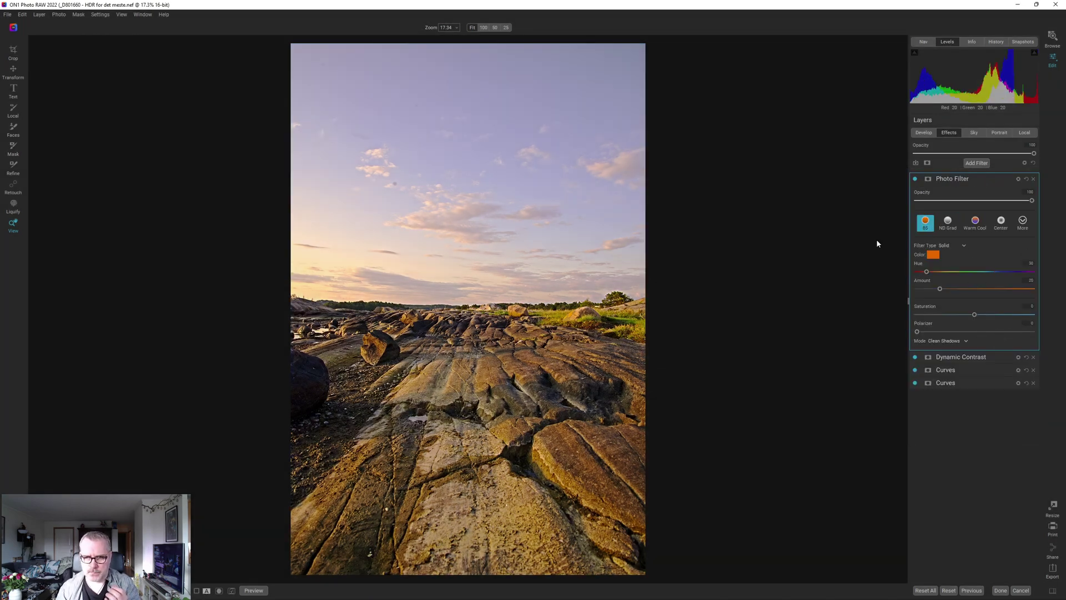
{"action": "left_click", "coordinate": [940, 201]}
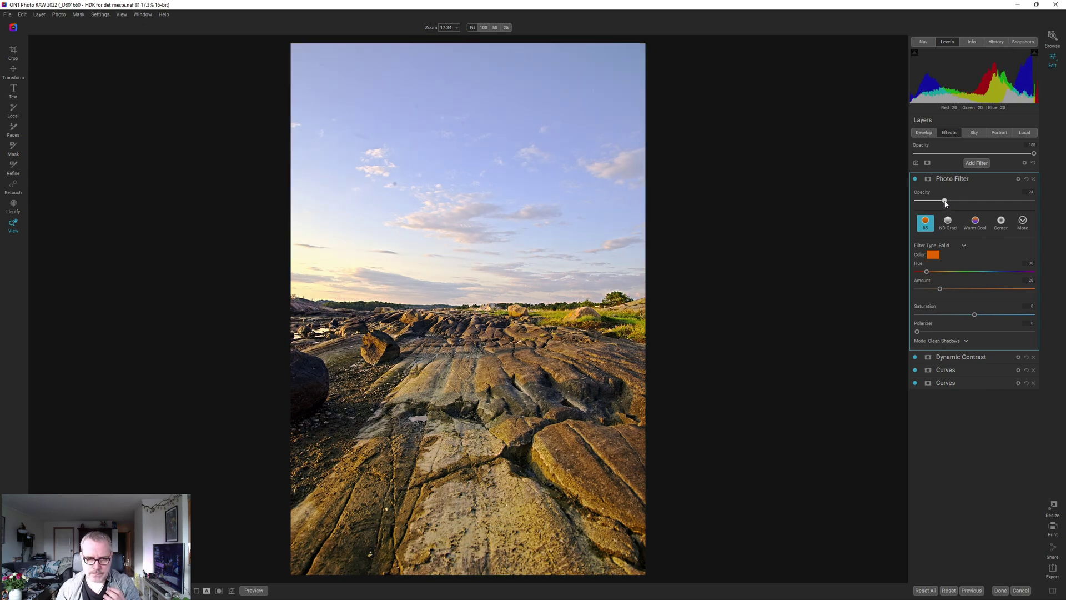
{"action": "left_click", "coordinate": [914, 180]}
{"action": "left_click", "coordinate": [914, 179]}
{"action": "left_click", "coordinate": [914, 179]}
{"action": "left_click", "coordinate": [914, 180]}
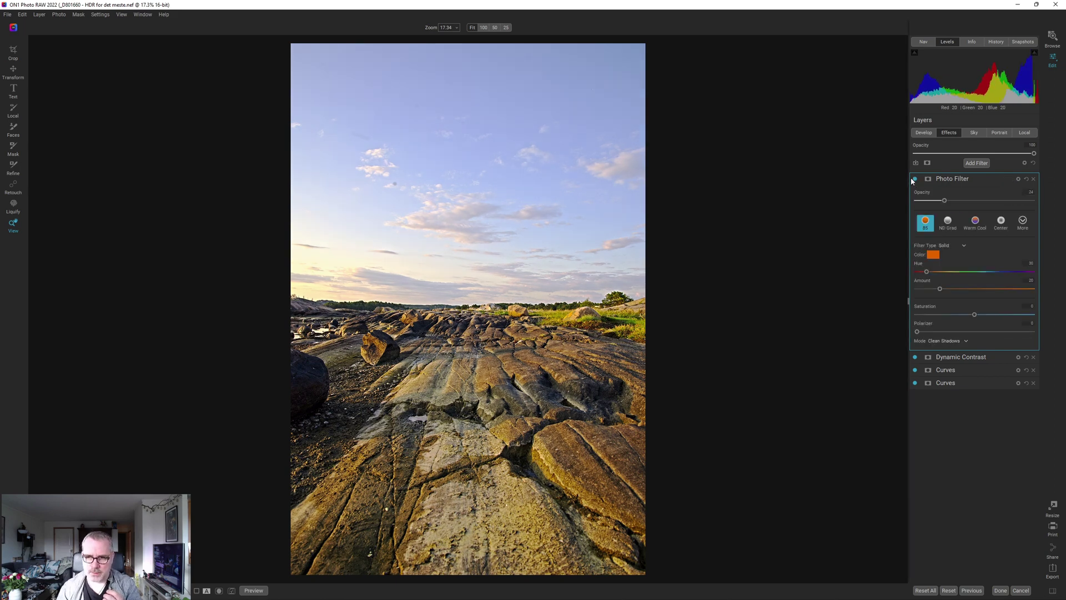
{"action": "left_click", "coordinate": [1034, 179]}
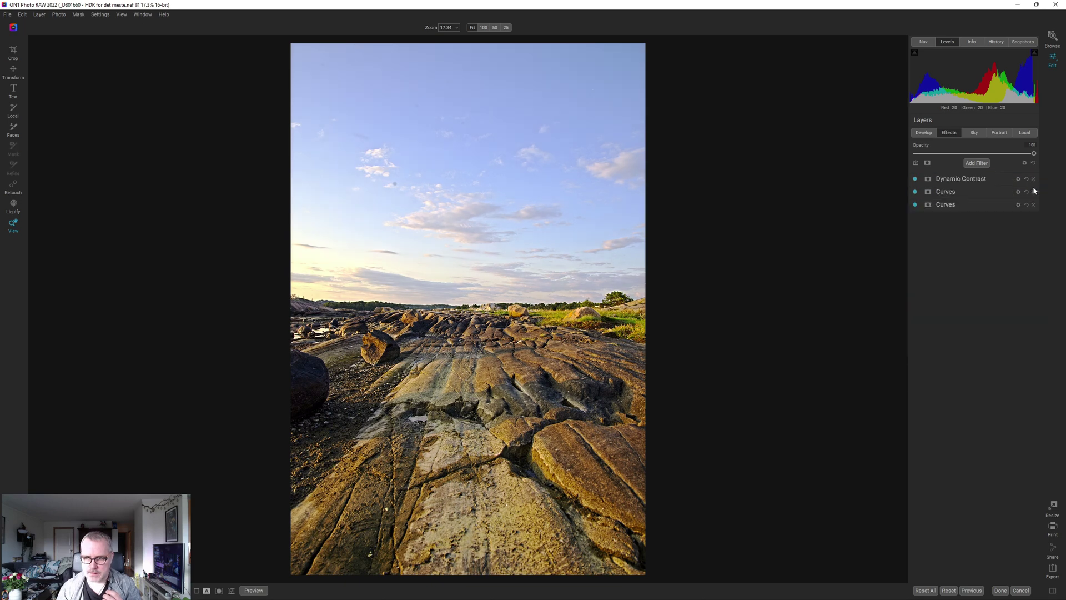
Add a Sunshine filter at 57 opacity, masked with a narrowed Linear Top gradient along the horizon to affect only the rocks
{"action": "left_click", "coordinate": [974, 164]}
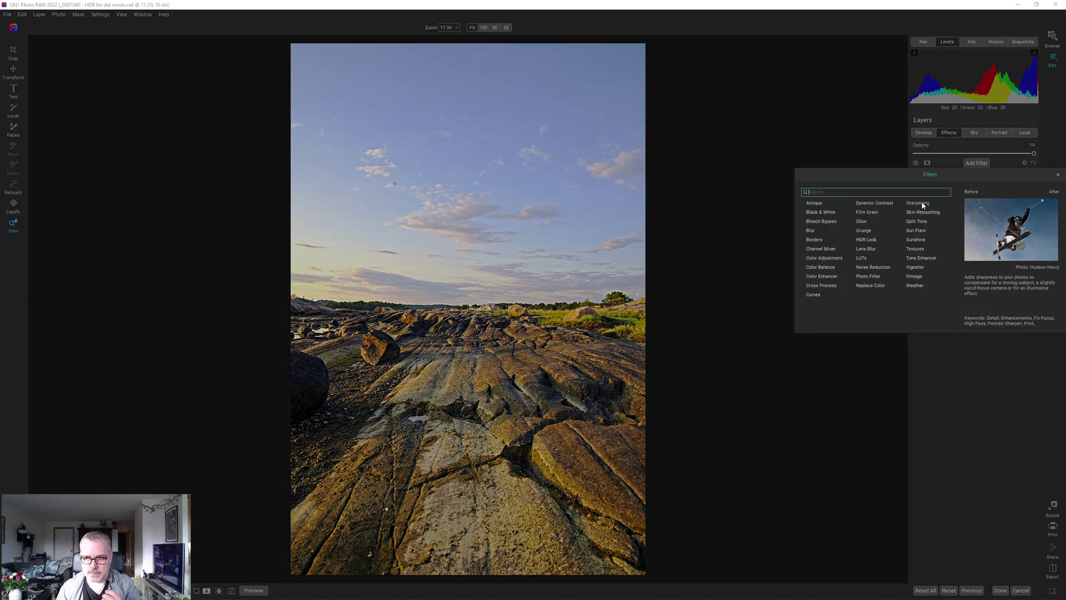
{"action": "left_click", "coordinate": [916, 239]}
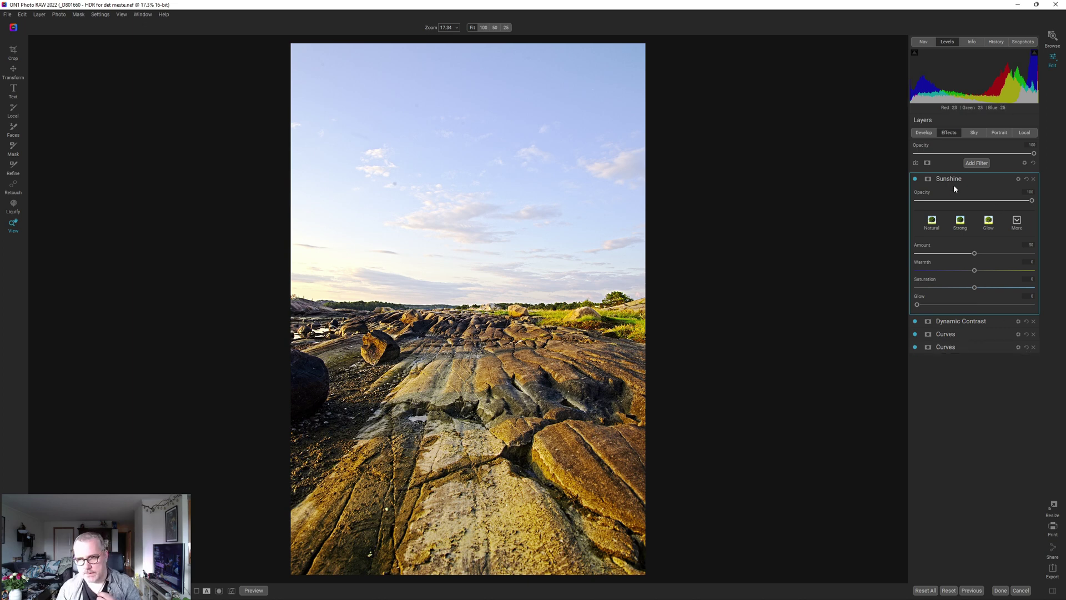
{"action": "left_click", "coordinate": [929, 179]}
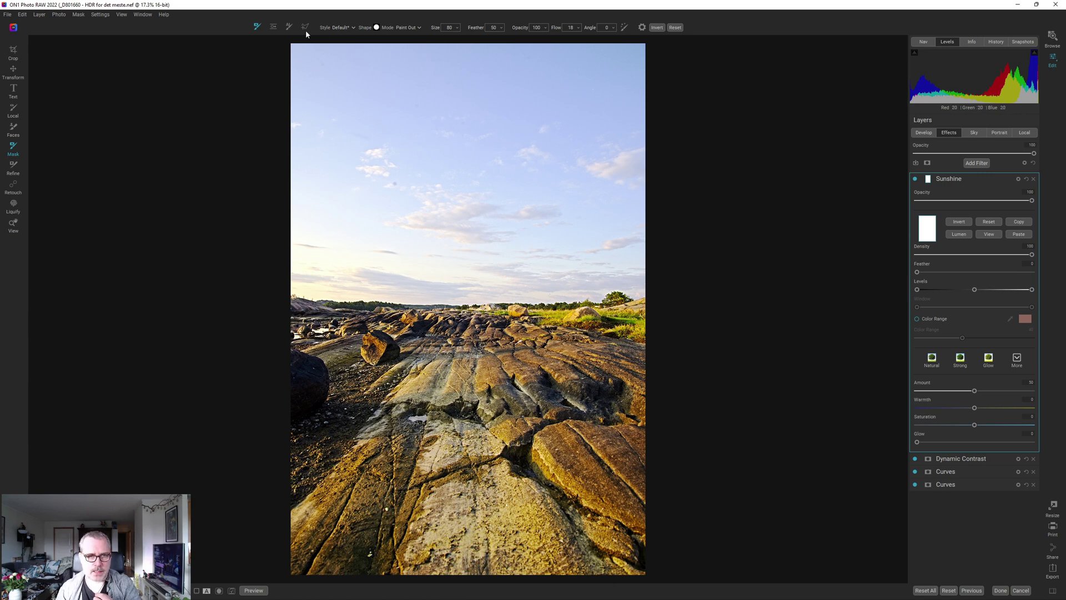
{"action": "left_click", "coordinate": [273, 28]}
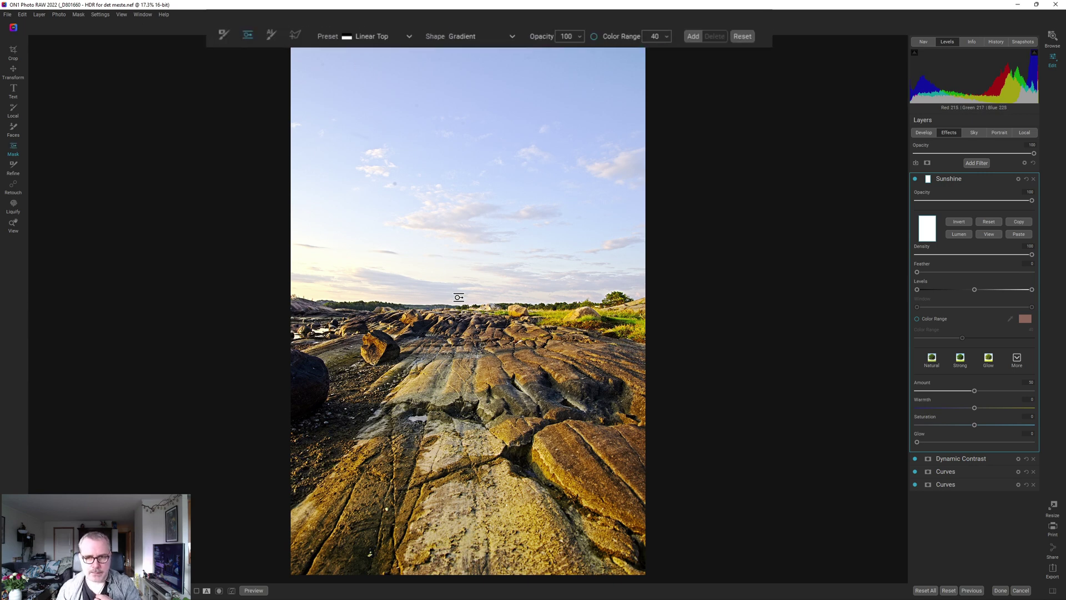
{"action": "left_click", "coordinate": [458, 297]}
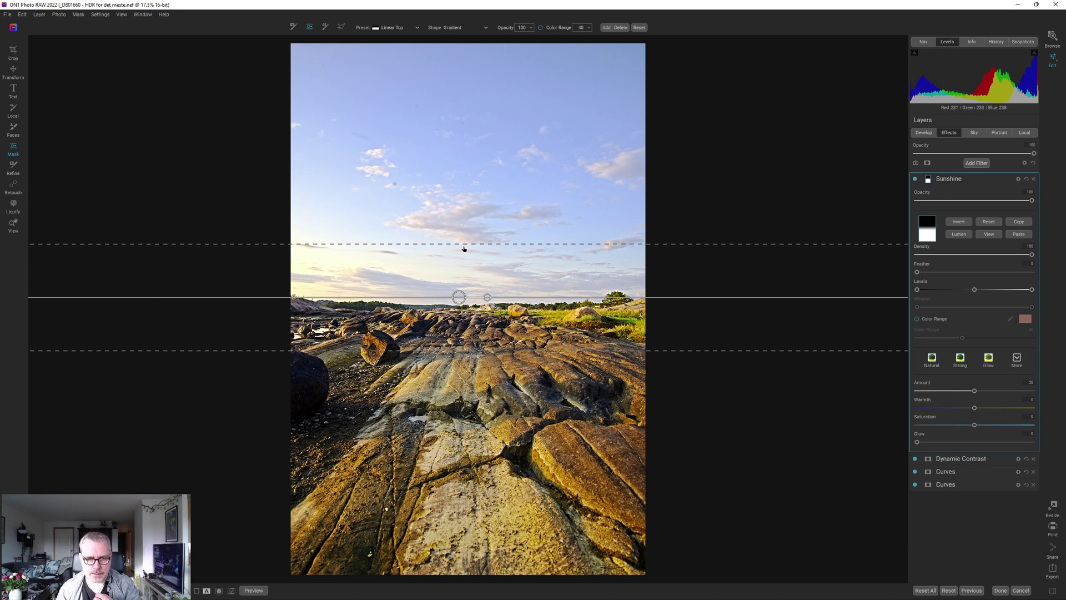
{"action": "left_click_drag", "start_coordinate": [462, 243], "coordinate": [463, 308]}
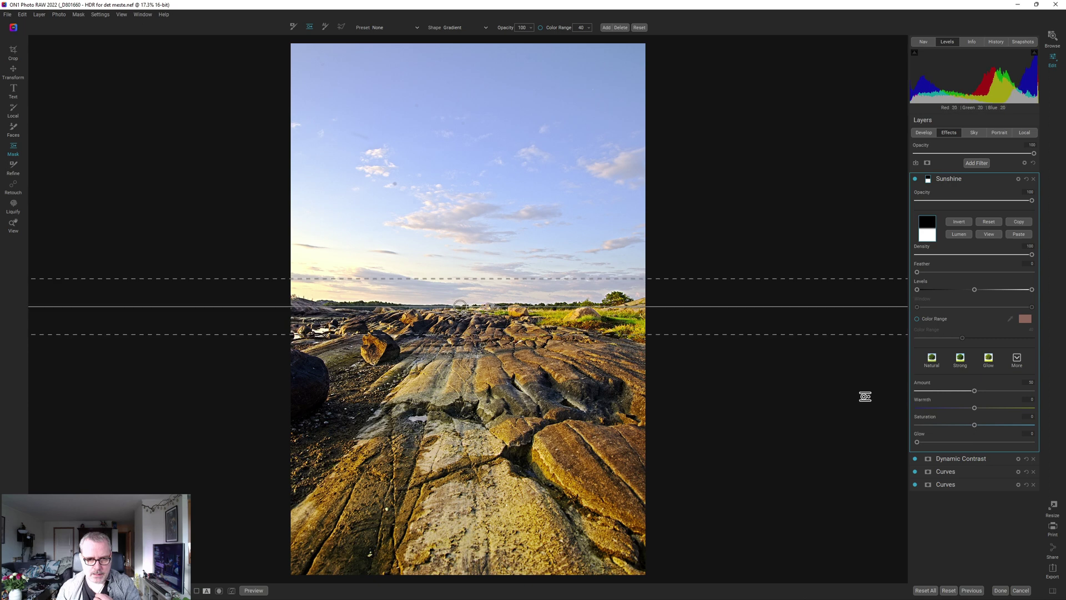
{"action": "left_click_drag", "start_coordinate": [461, 308], "coordinate": [461, 312]}
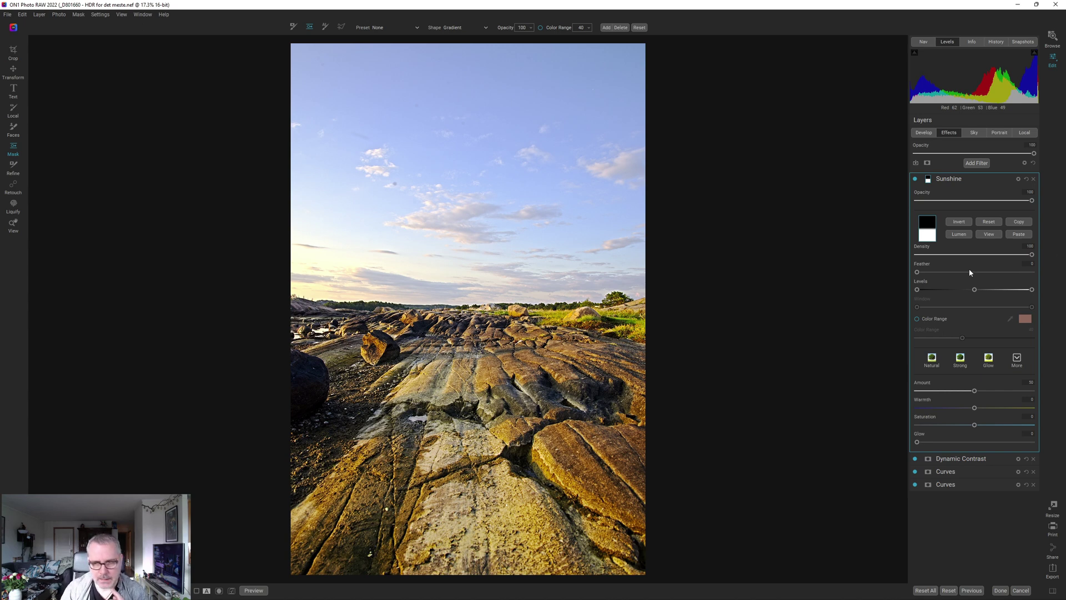
{"action": "left_click", "coordinate": [994, 200]}
{"action": "left_click_drag", "start_coordinate": [994, 201], "coordinate": [952, 207]}
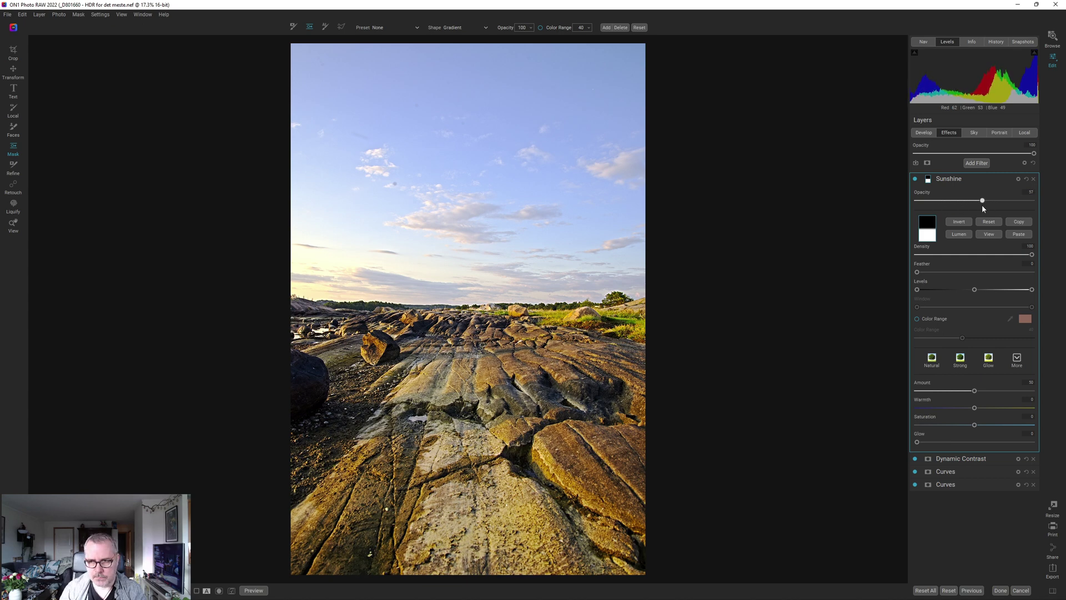
Add a Glow filter with the Normal preset and lower its opacity to about 76
{"action": "left_click", "coordinate": [980, 162]}
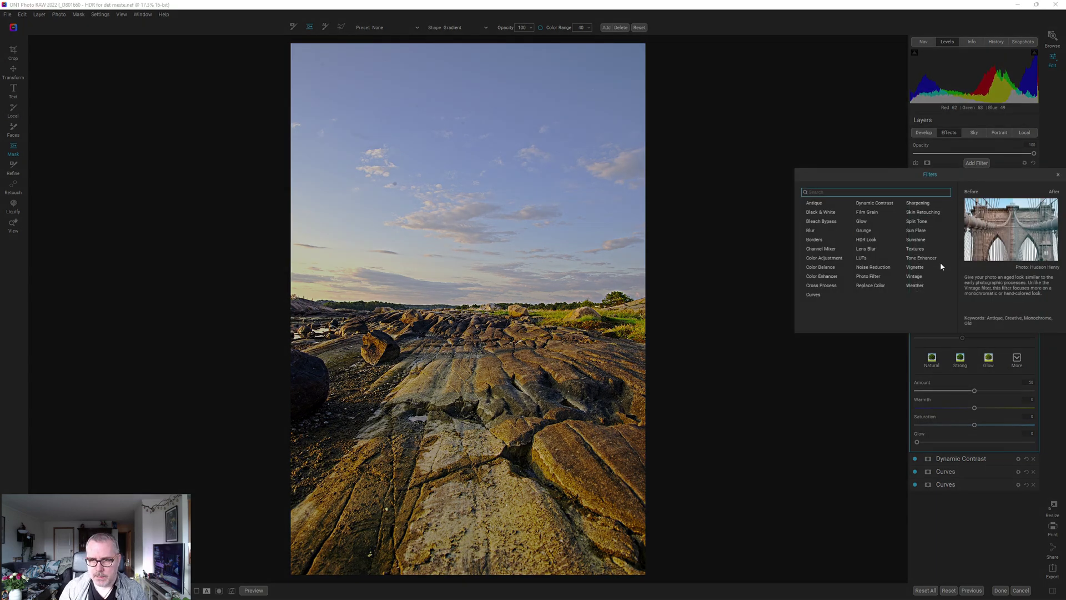
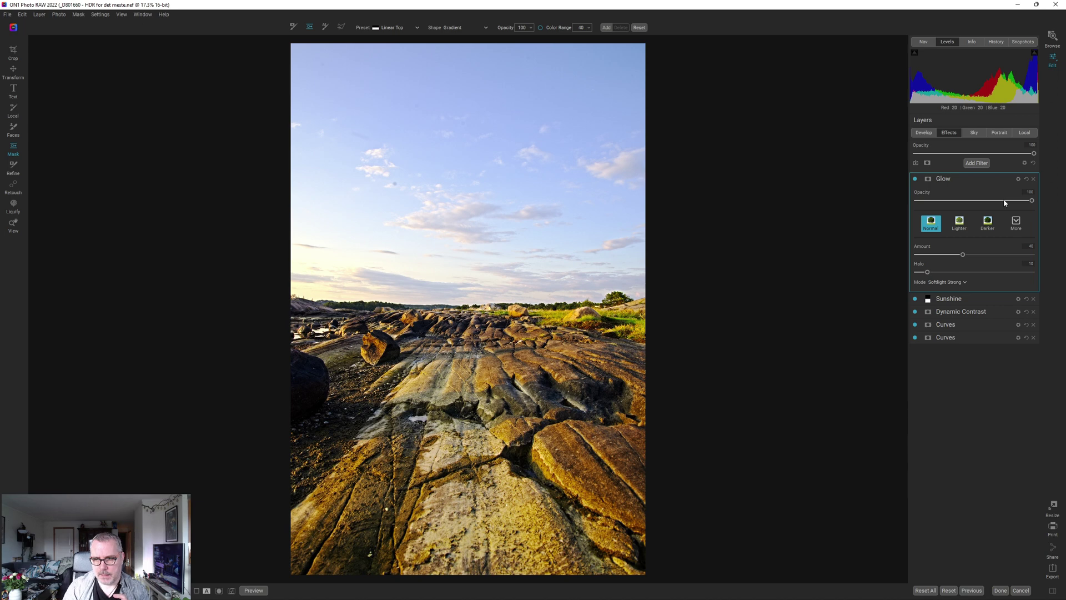
{"action": "left_click", "coordinate": [1003, 201]}
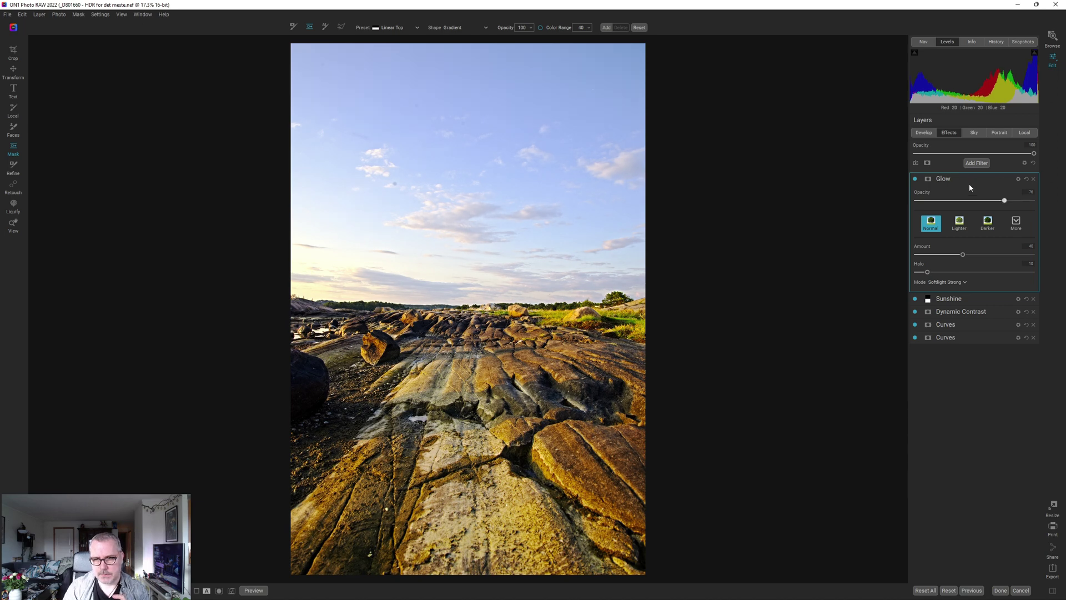
Add a Tone Enhancer filter and set its Shadows to about 70 and Highlights to about -15
{"action": "left_click", "coordinate": [977, 163]}
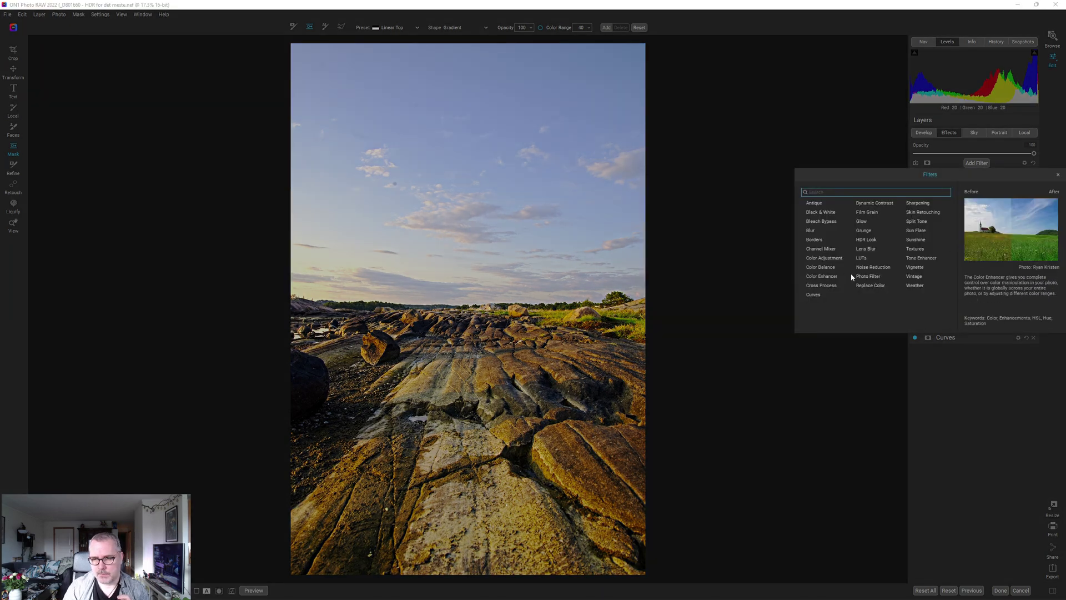
{"action": "left_click", "coordinate": [921, 257]}
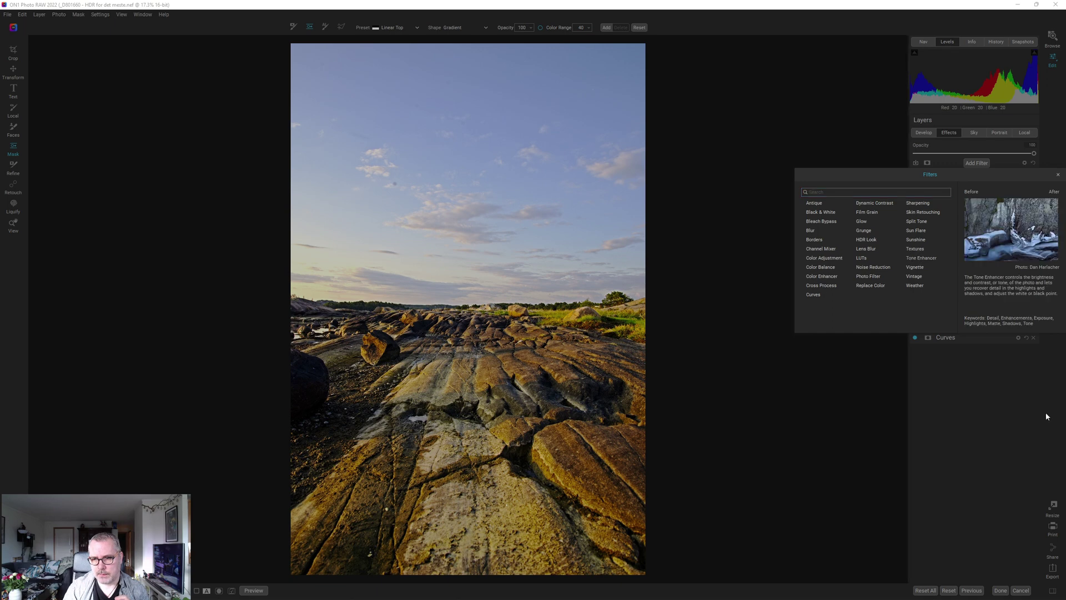
{"action": "left_click", "coordinate": [1006, 305]}
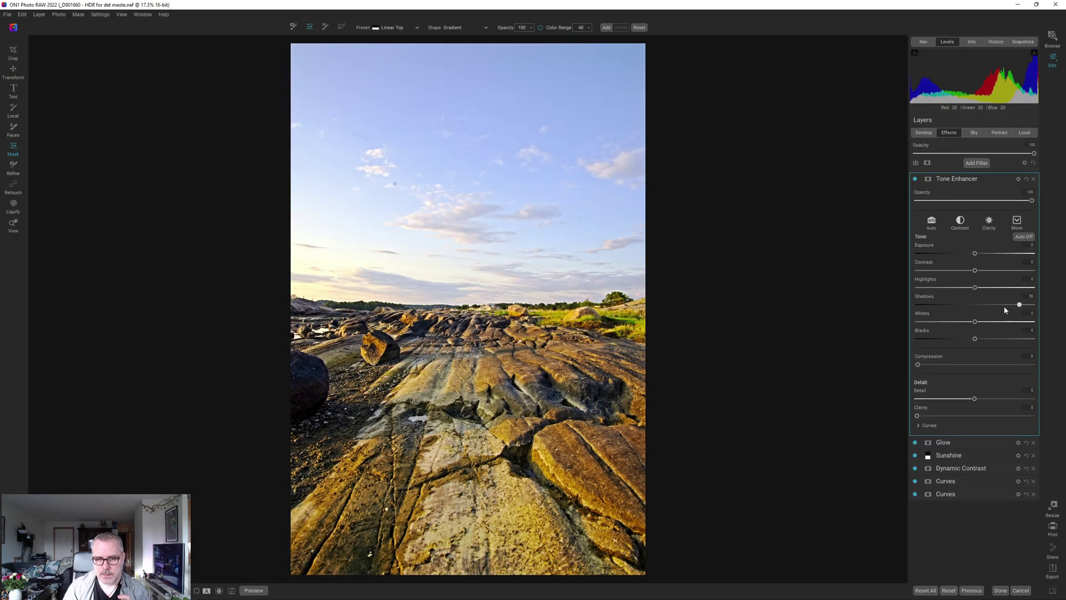
{"action": "left_click_drag", "start_coordinate": [1006, 306], "coordinate": [1019, 306]}
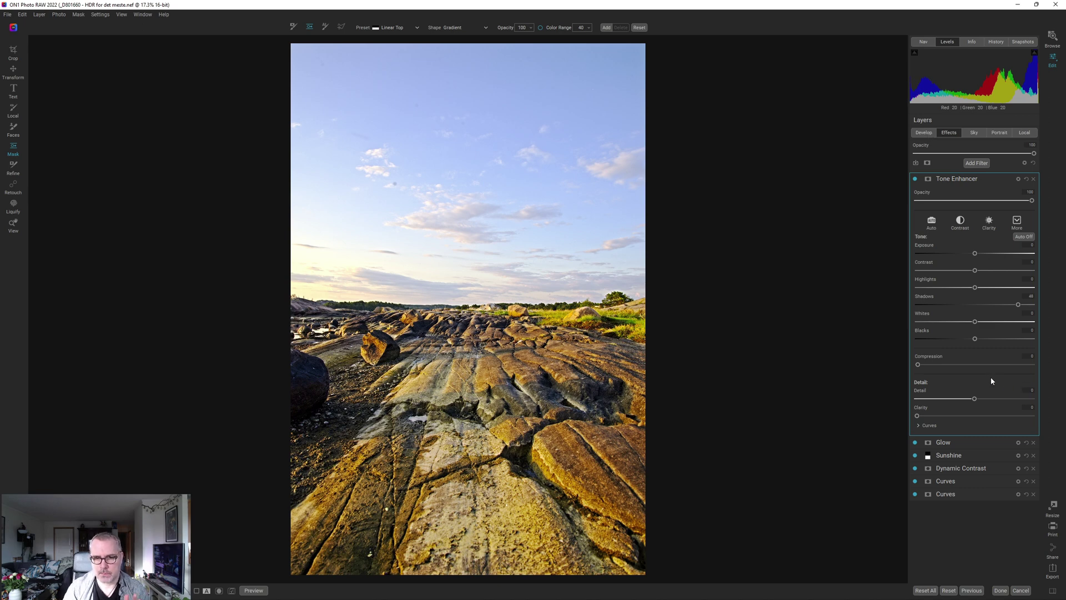
{"action": "left_click_drag", "start_coordinate": [973, 287], "coordinate": [956, 289]}
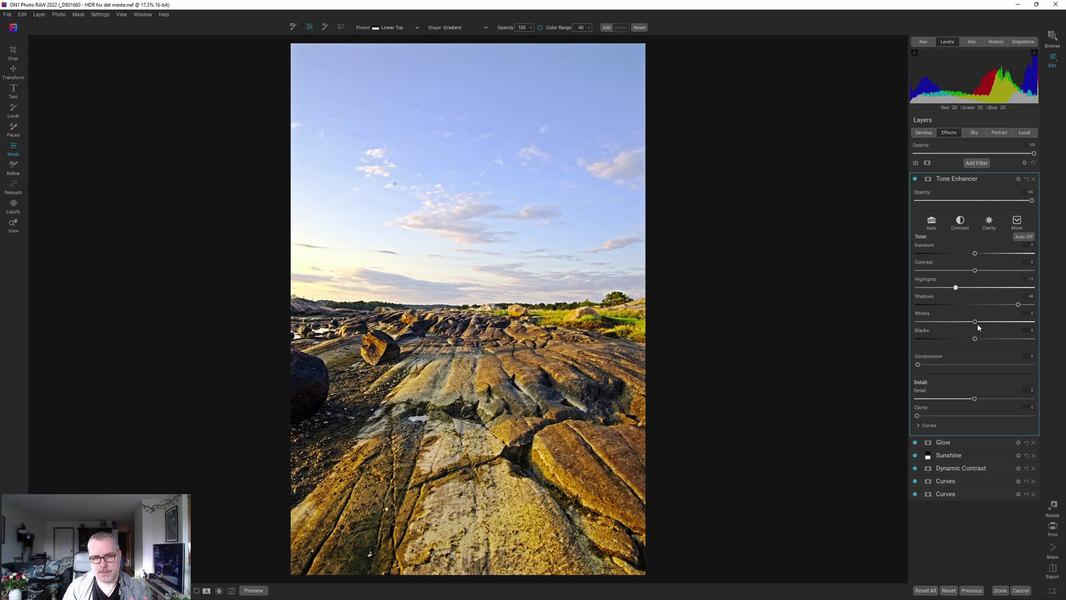
{"action": "left_click_drag", "start_coordinate": [1018, 305], "coordinate": [1025, 306]}
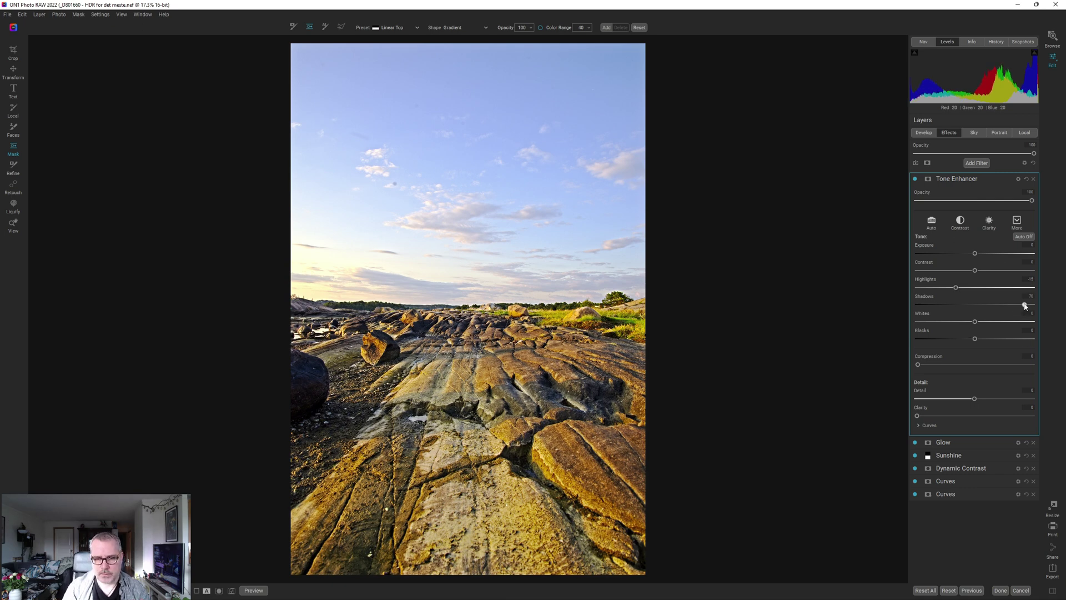
Try a higher Exposure and Contrast in the Tone Enhancer filter and reset both to 0
{"action": "left_click_drag", "start_coordinate": [973, 253], "coordinate": [992, 274]}
{"action": "double_click", "coordinate": [974, 251]}
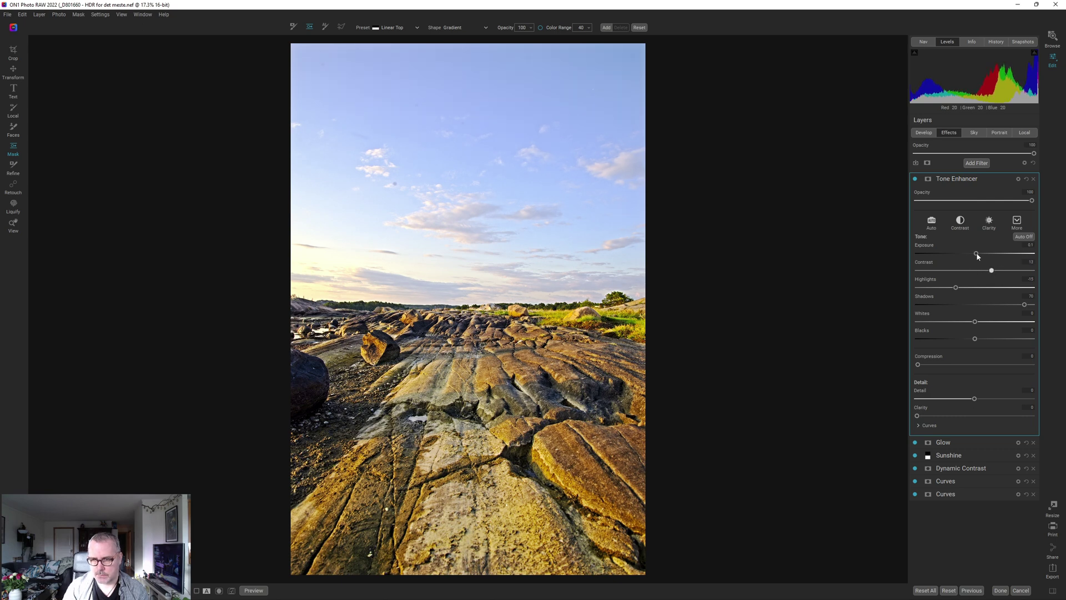
{"action": "double_click", "coordinate": [992, 270]}
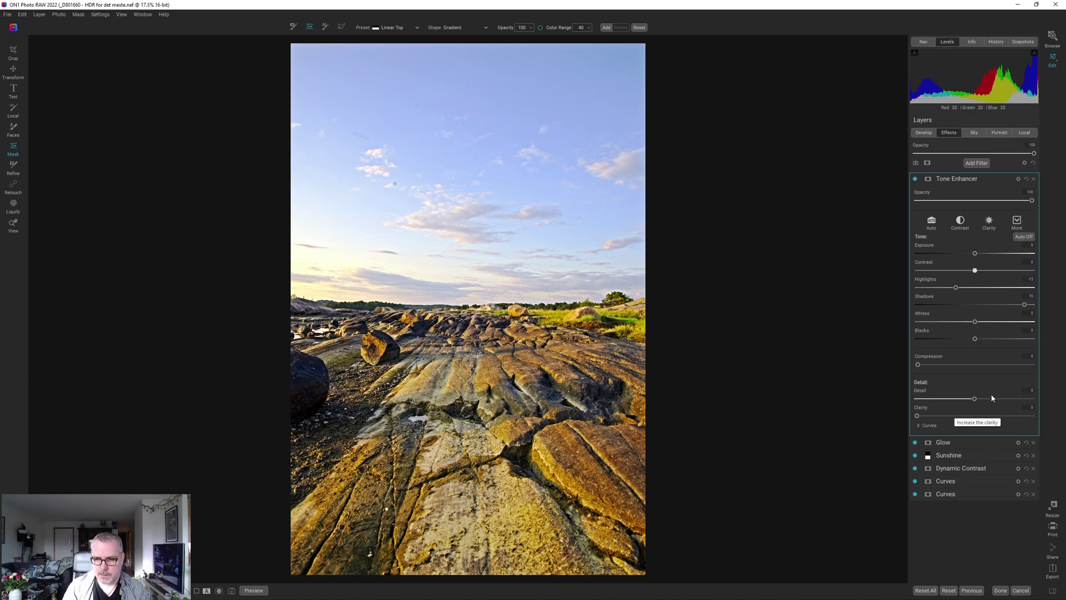
Set the Tone Enhancer's Clarity to about 20 and collapse the filter's settings
{"action": "left_click_drag", "start_coordinate": [930, 417], "coordinate": [940, 416]}
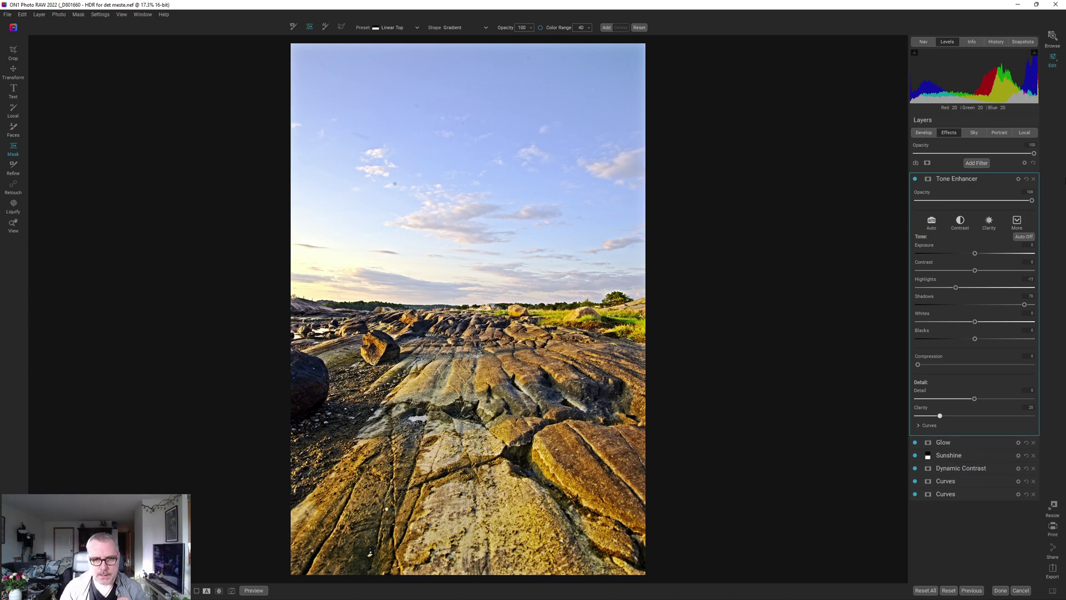
{"action": "left_click", "coordinate": [982, 177]}
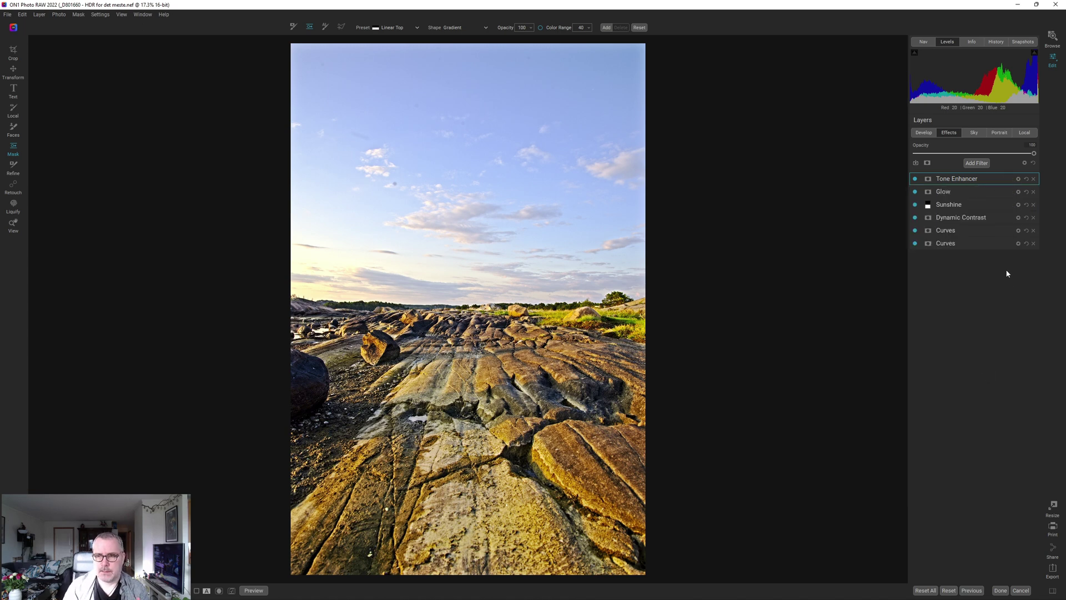
Add a Vignette filter and apply its Big Softy preset
{"action": "left_click", "coordinate": [978, 163]}
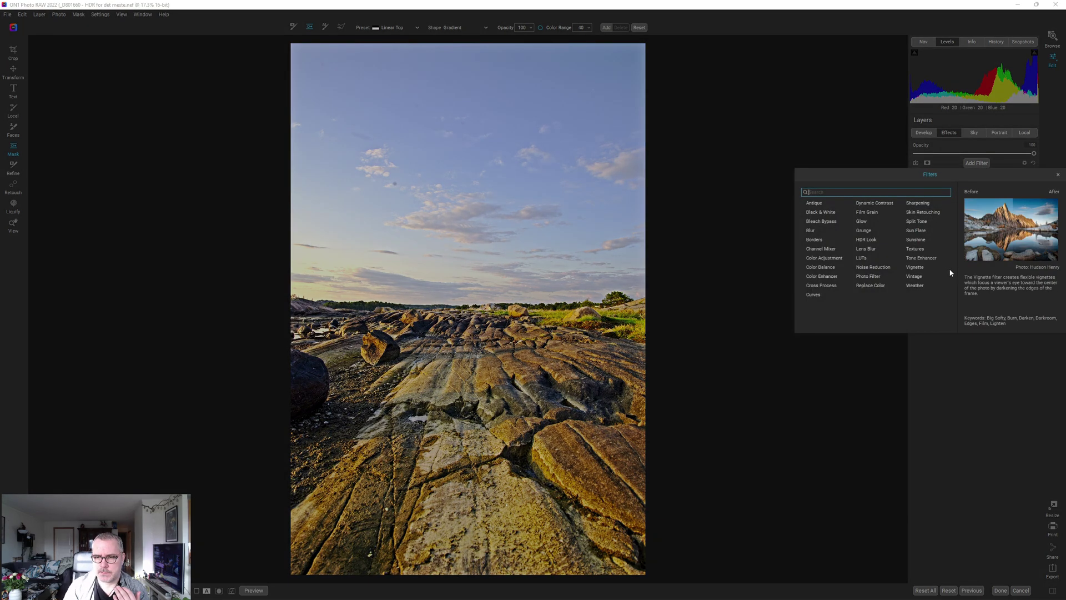
{"action": "left_click", "coordinate": [916, 267]}
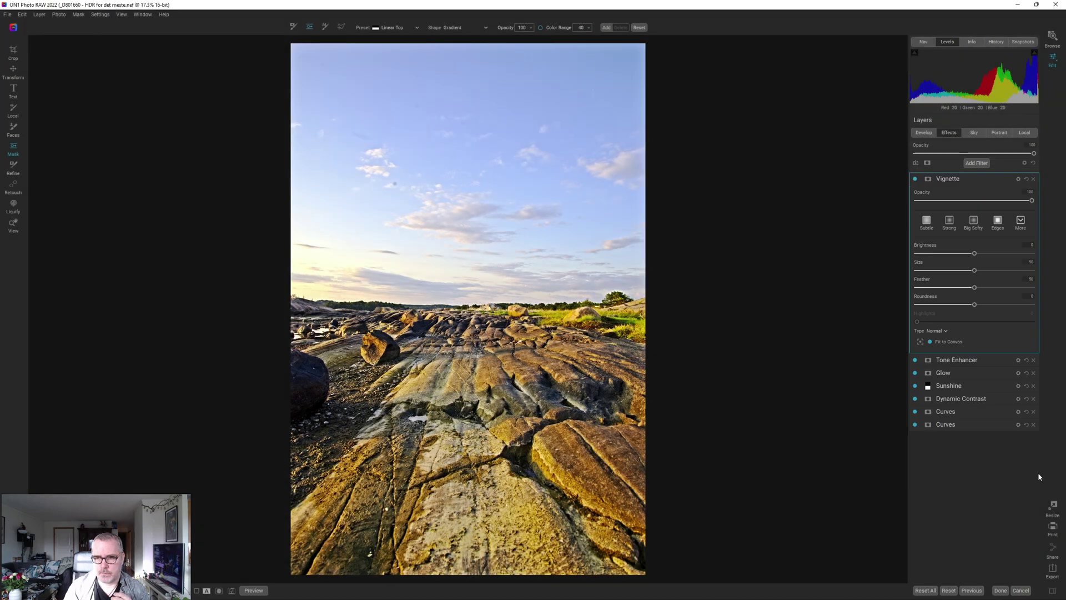
{"action": "left_click", "coordinate": [974, 222]}
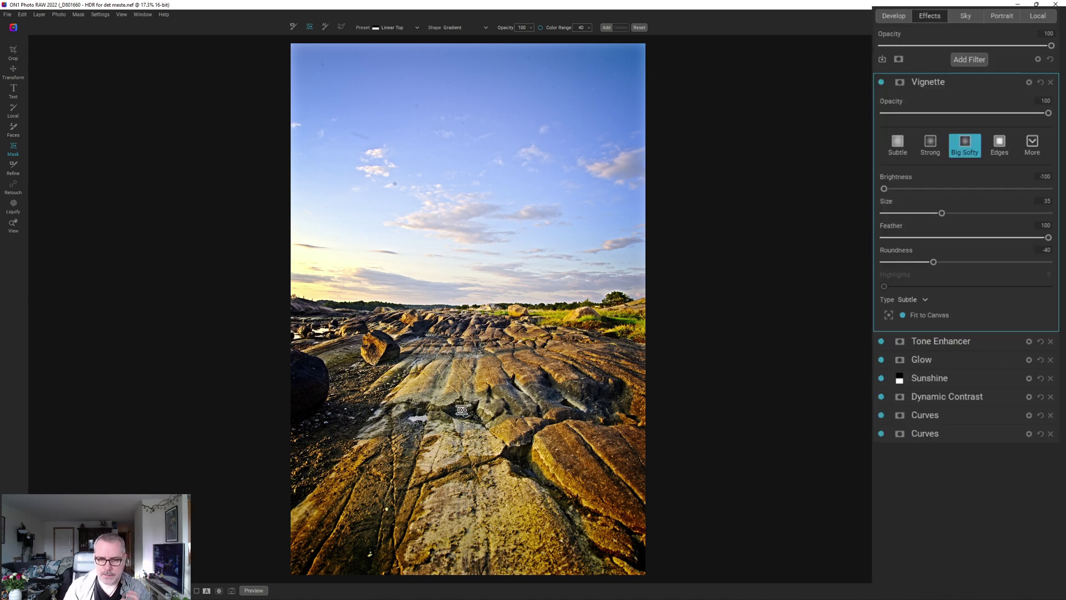
Begin a local adjustment with Exposure reset to 0 and set its color Temperature to 2
{"action": "left_click", "coordinate": [1038, 16]}
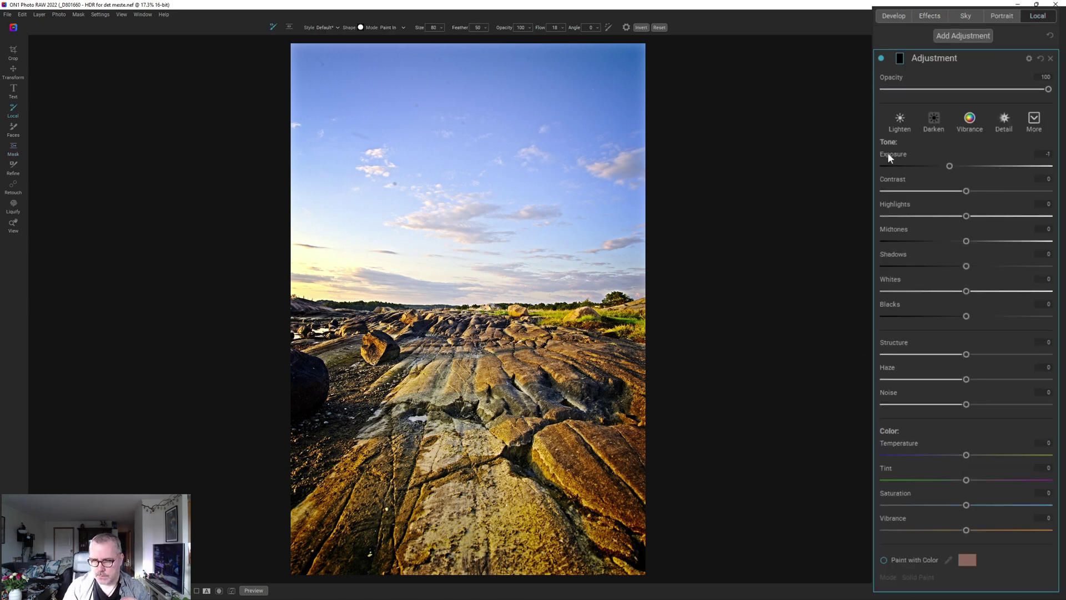
{"action": "double_click", "coordinate": [888, 154]}
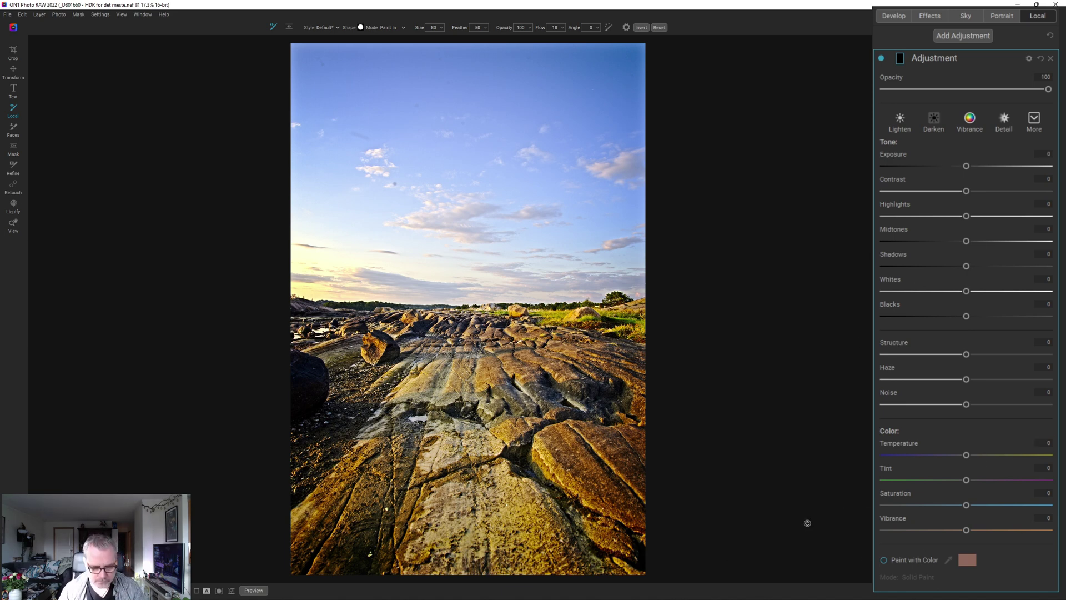
{"action": "left_click", "coordinate": [1048, 443]}
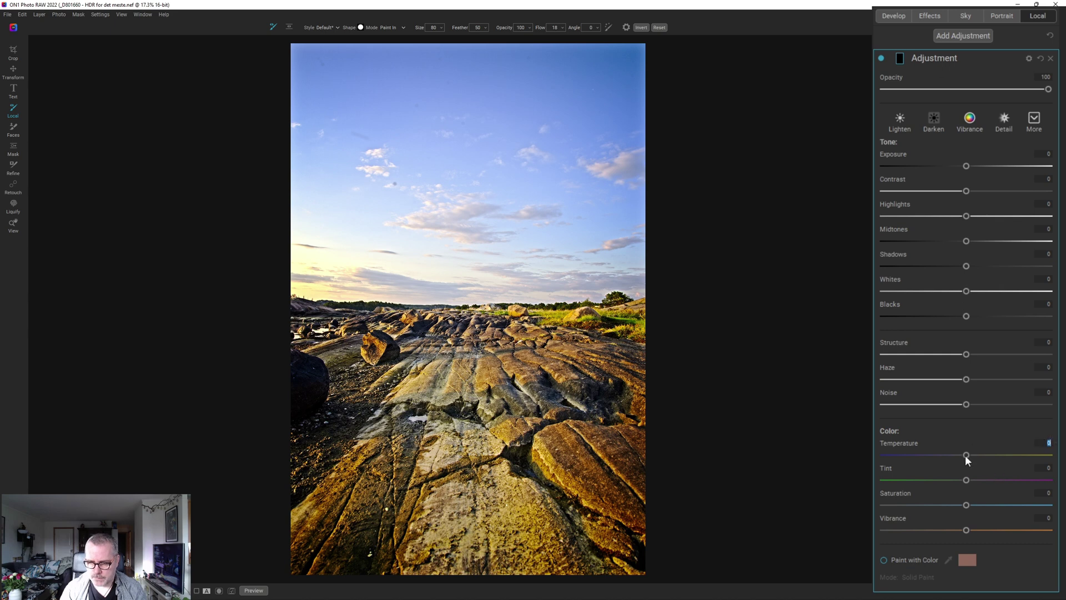
{"action": "type", "text": "2"}
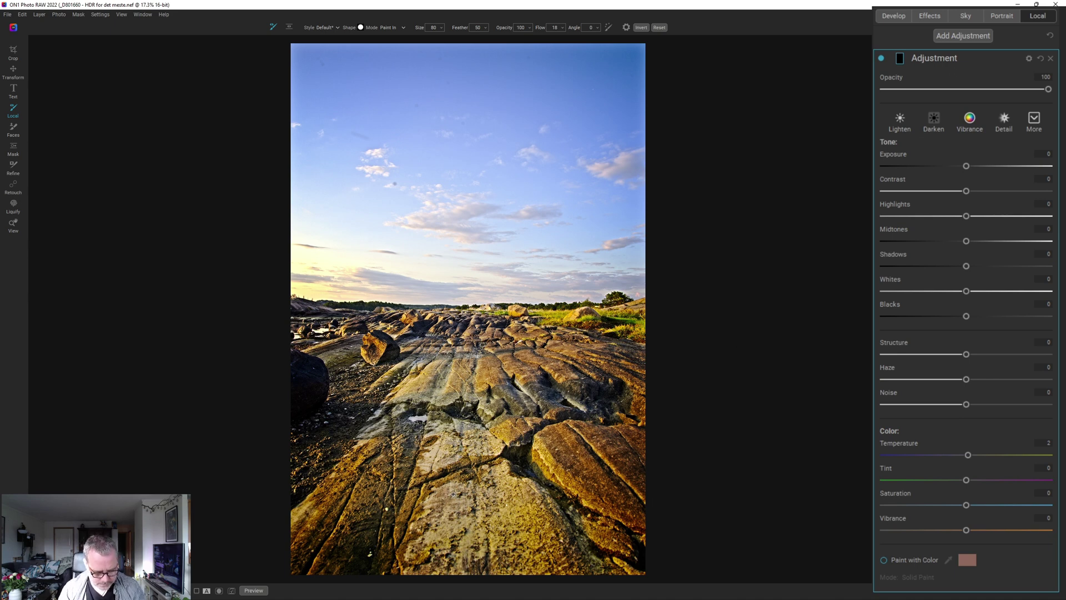
Enlarge the local adjustment brush to size 1000 and paint the adjustment over the foreground rocks
{"action": "scroll", "coordinate": [421, 505], "scroll_direction": "up", "scroll_amount": 5}
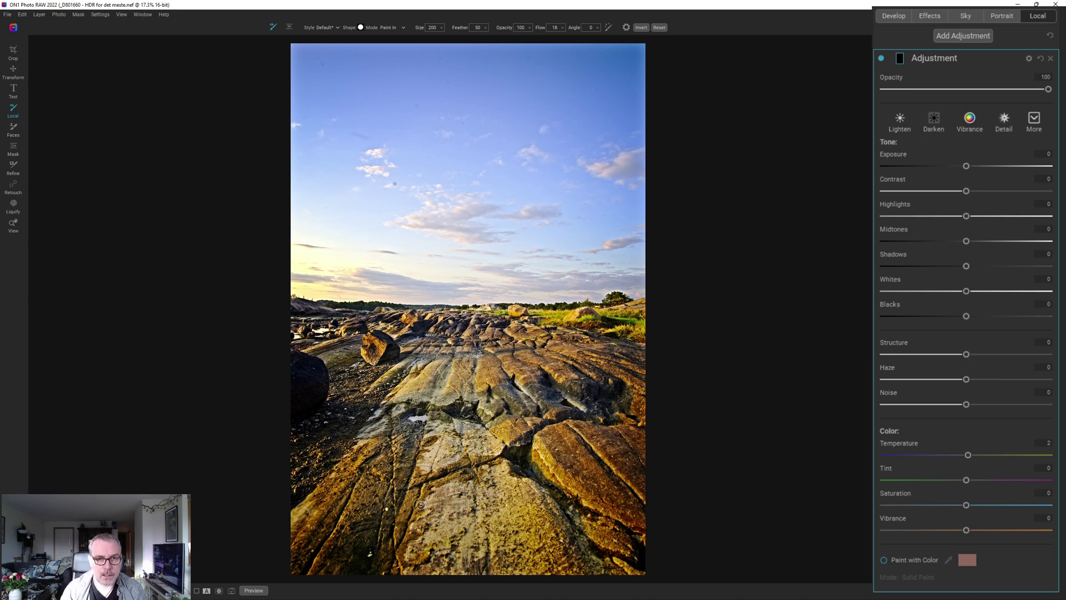
{"action": "scroll", "coordinate": [421, 505], "scroll_direction": "up", "scroll_amount": 5}
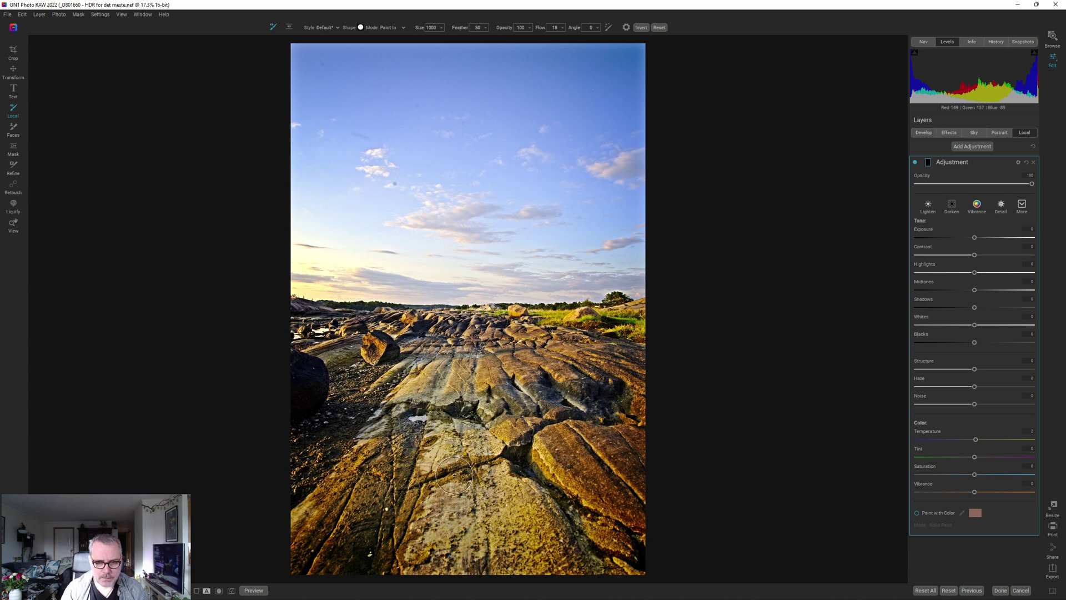
{"action": "scroll", "coordinate": [454, 521], "scroll_direction": "down", "scroll_amount": 1}
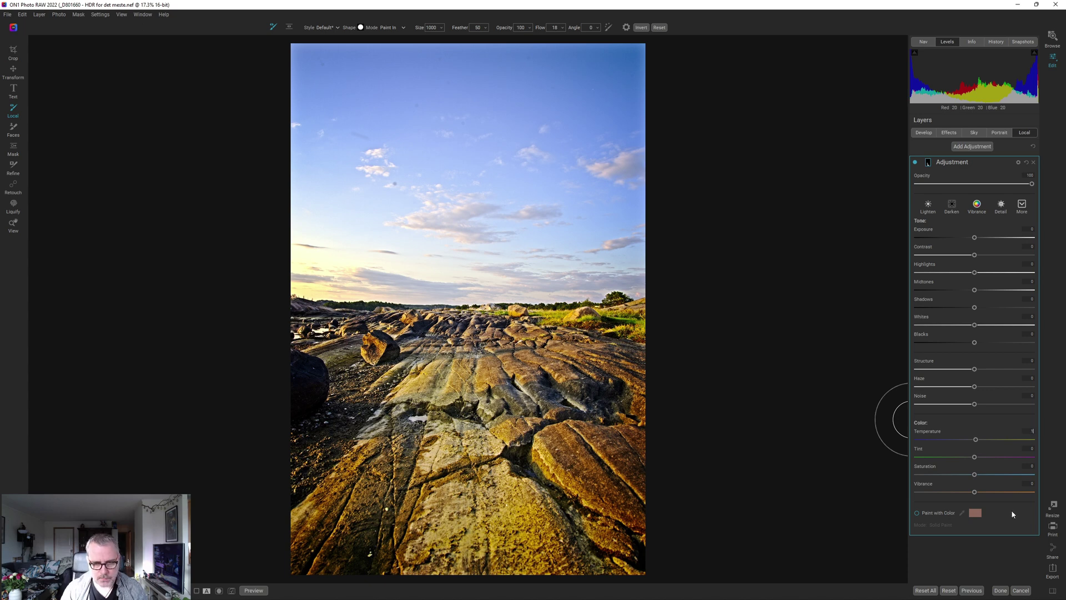
Set the local adjustment's Exposure to about 0.15, Shadows to about 8 and Vibrance to about 25
{"action": "left_click", "coordinate": [994, 491]}
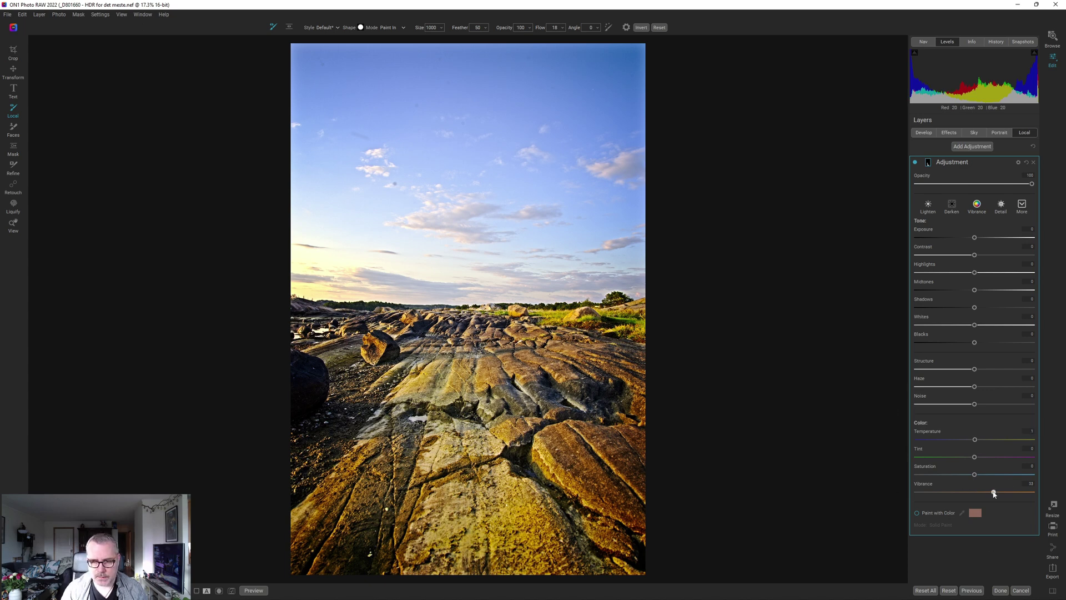
{"action": "left_click_drag", "start_coordinate": [994, 493], "coordinate": [983, 492]}
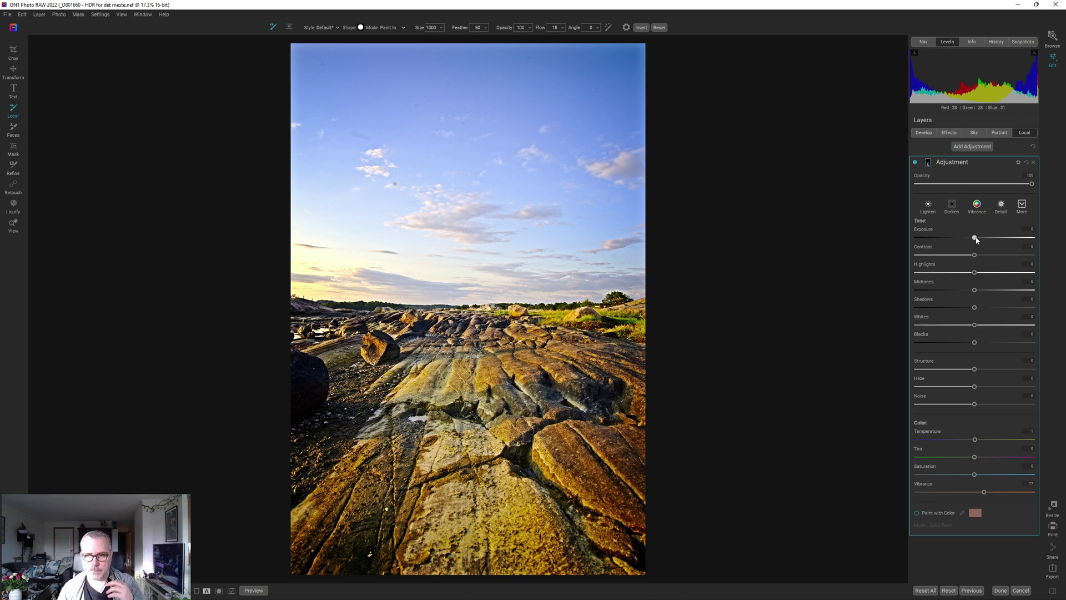
{"action": "left_click_drag", "start_coordinate": [975, 239], "coordinate": [977, 241]}
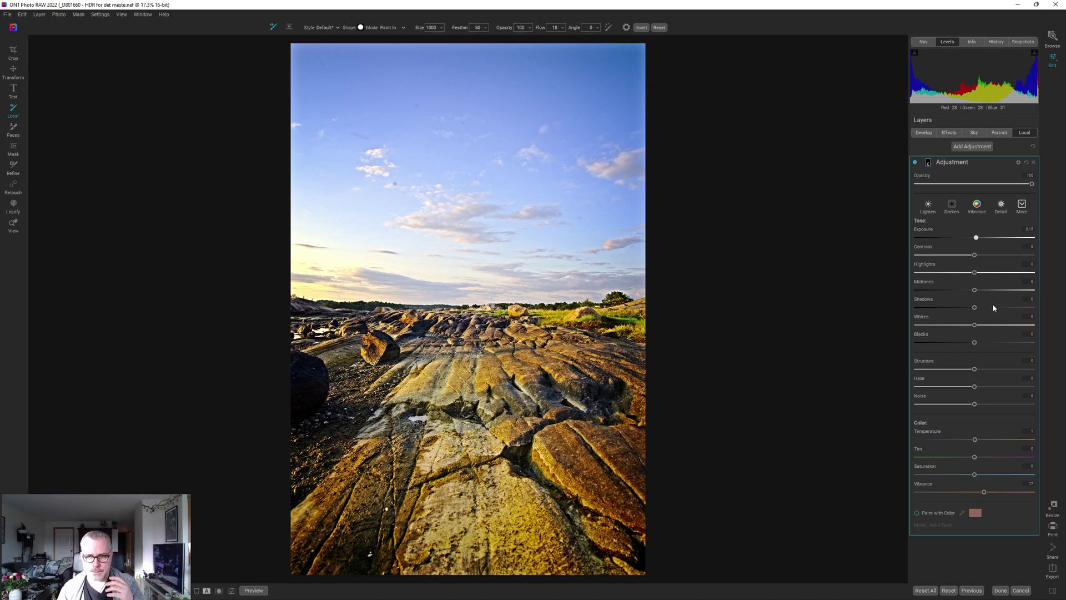
{"action": "left_click_drag", "start_coordinate": [989, 309], "coordinate": [980, 310]}
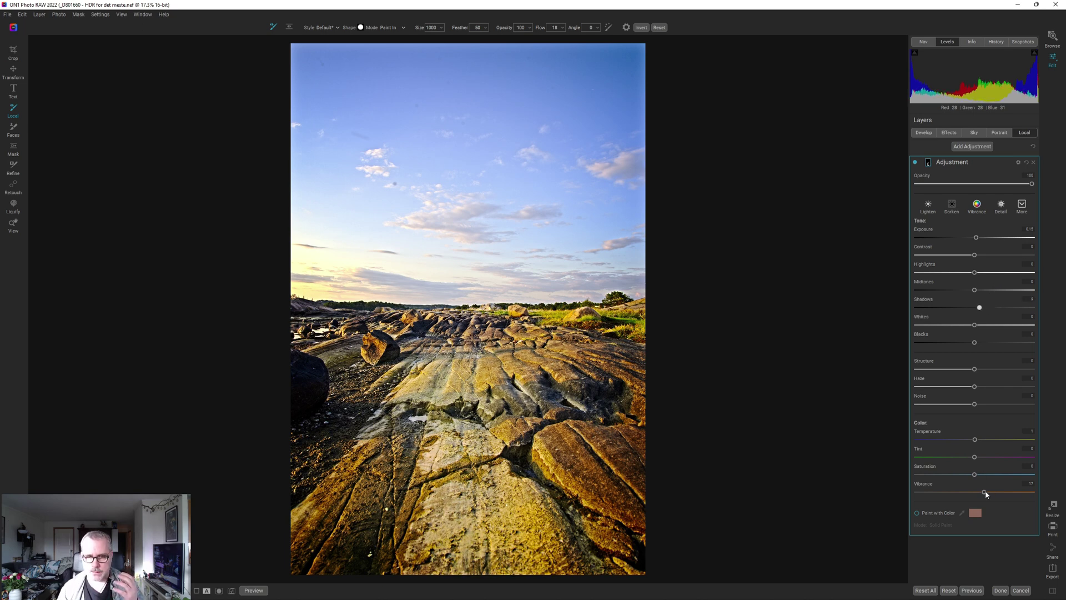
{"action": "left_click_drag", "start_coordinate": [1006, 496], "coordinate": [1002, 493]}
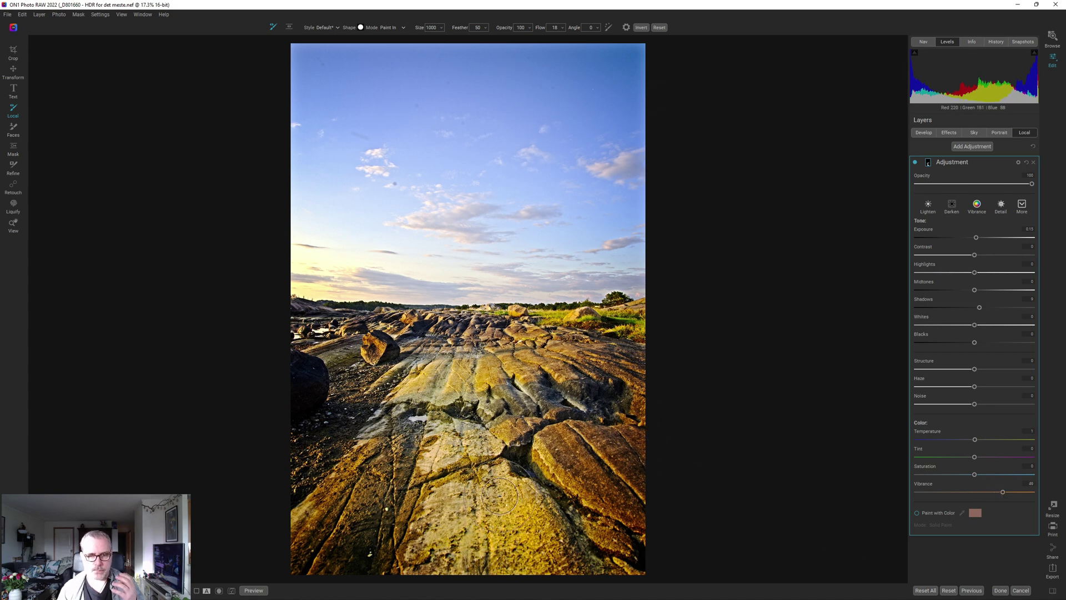
{"action": "left_click", "coordinate": [989, 492]}
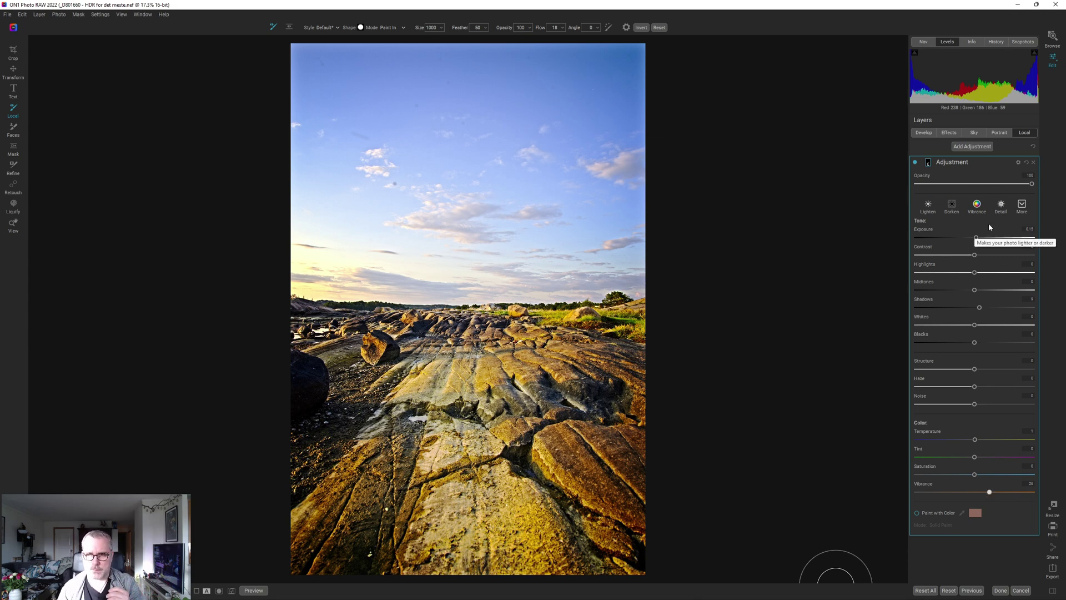
Lower the local adjustment's opacity to about 63 and set its Contrast to about 7
{"action": "left_click", "coordinate": [991, 183]}
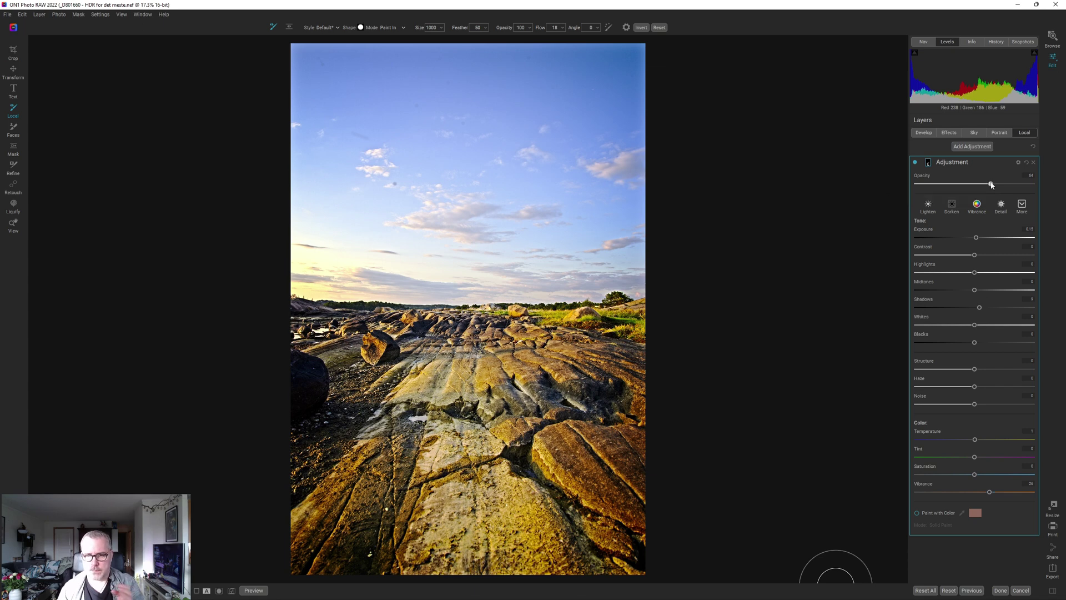
{"action": "left_click_drag", "start_coordinate": [991, 185], "coordinate": [980, 185]}
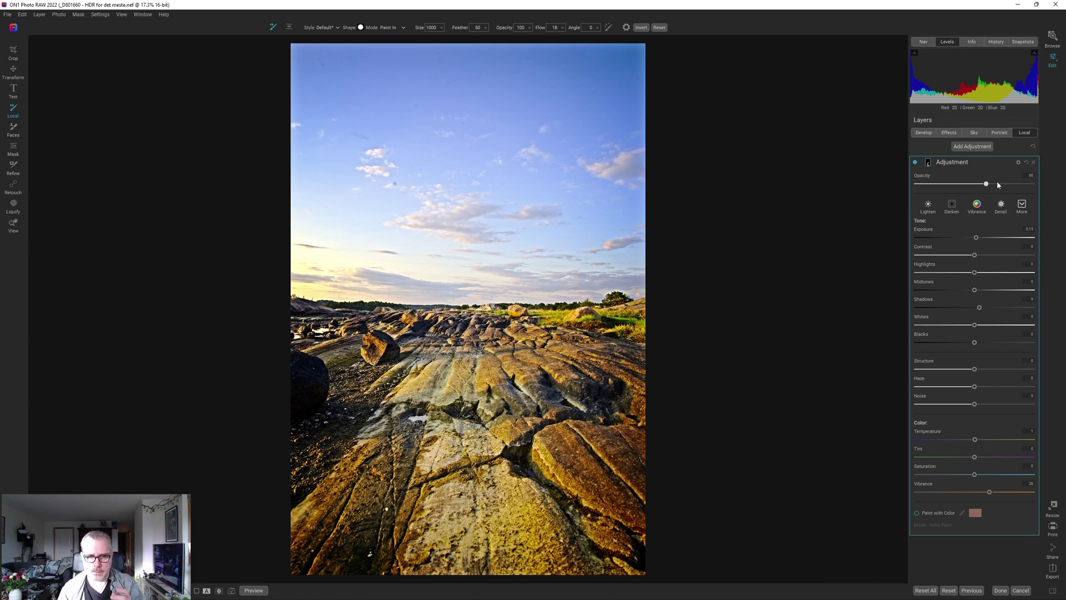
{"action": "mouse_move", "coordinate": [990, 184]}
{"action": "left_mouse_down"}
{"action": "mouse_move", "coordinate": [944, 188]}
{"action": "mouse_move", "coordinate": [1013, 188]}
{"action": "mouse_move", "coordinate": [984, 189]}
{"action": "left_mouse_up"}
{"action": "left_click_drag", "start_coordinate": [978, 255], "coordinate": [978, 255]}
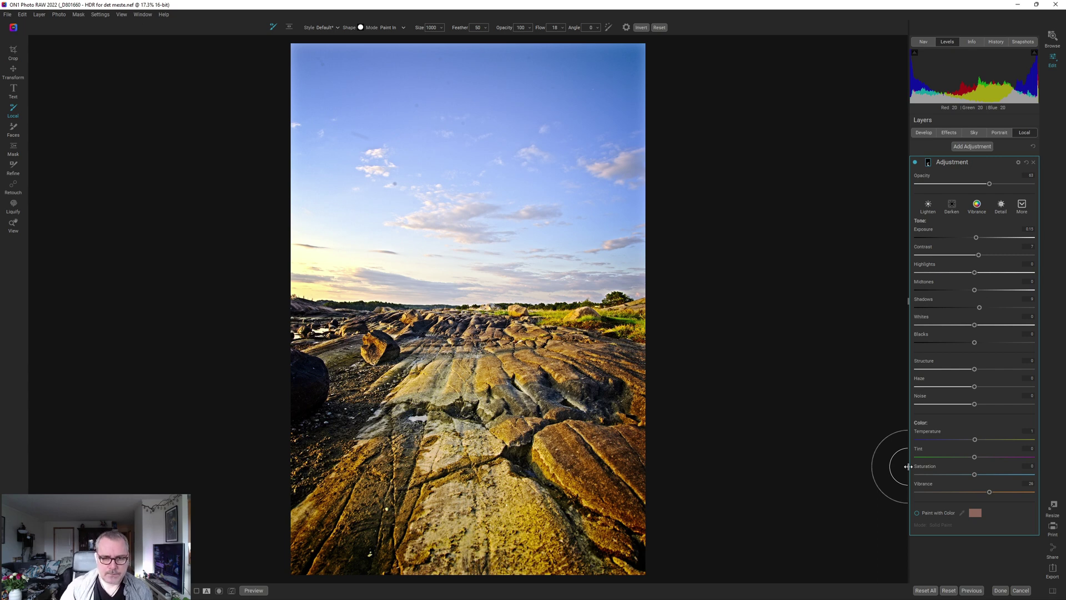
{"action": "left_click", "coordinate": [614, 516]}
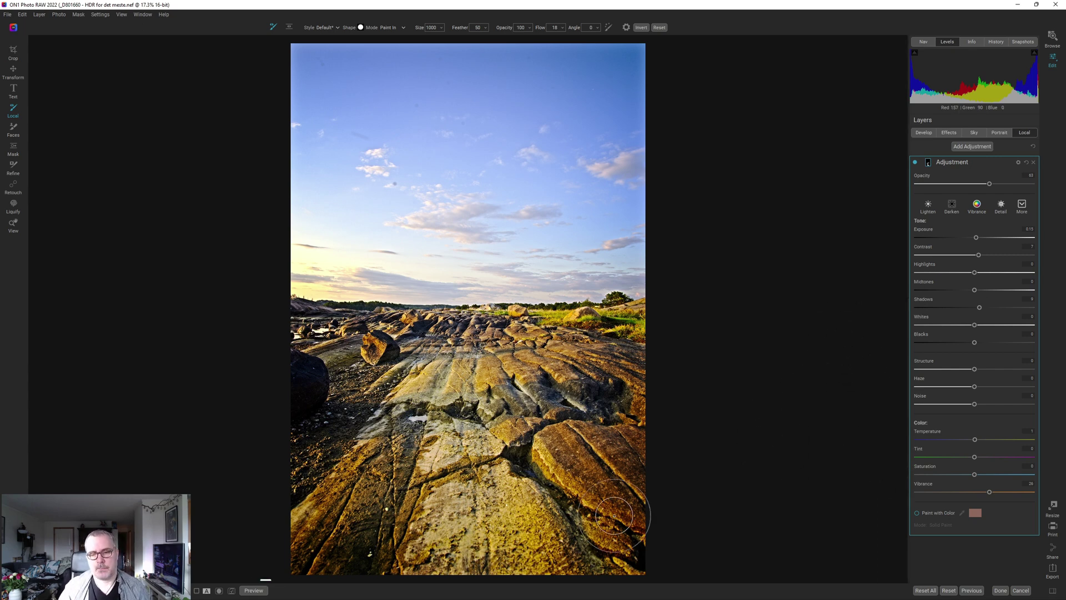